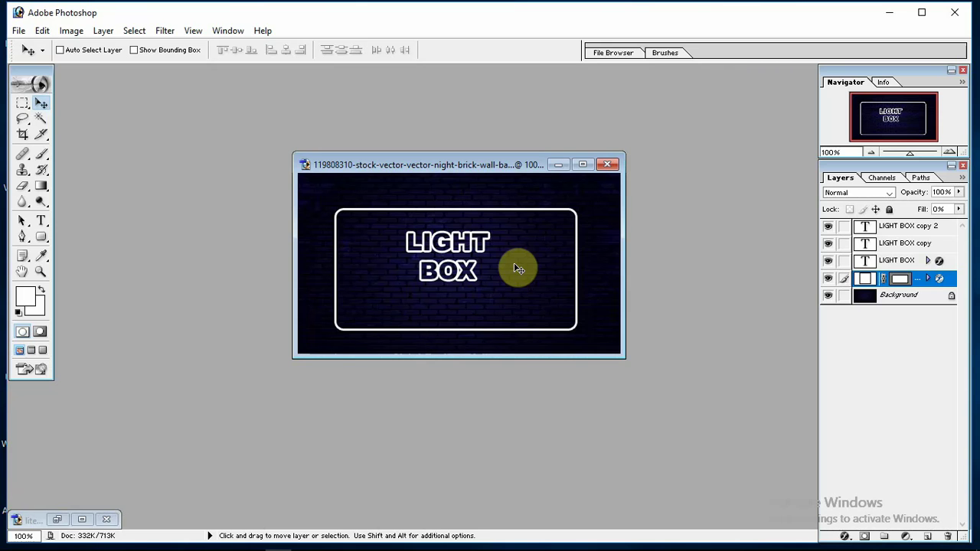
Look at the finished sign design in litebox.psd, minimize it, and check the LIGHT BOX layer's effects.
left_click(81, 520)
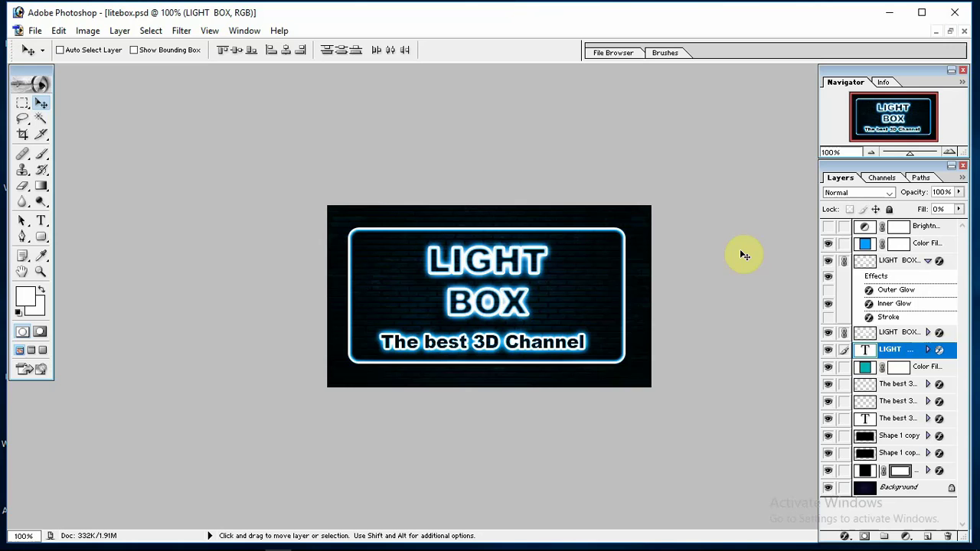
left_click(936, 31)
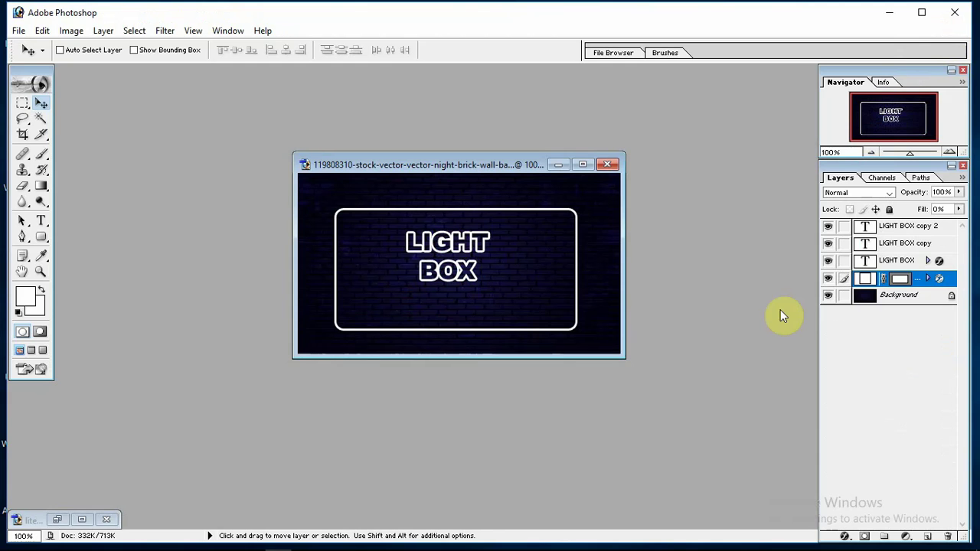
left_click(927, 261)
left_click(927, 262)
Add an Outer Glow to the LIGHT BOX copy layer with Normal blend mode and 100% opacity.
left_click(925, 245)
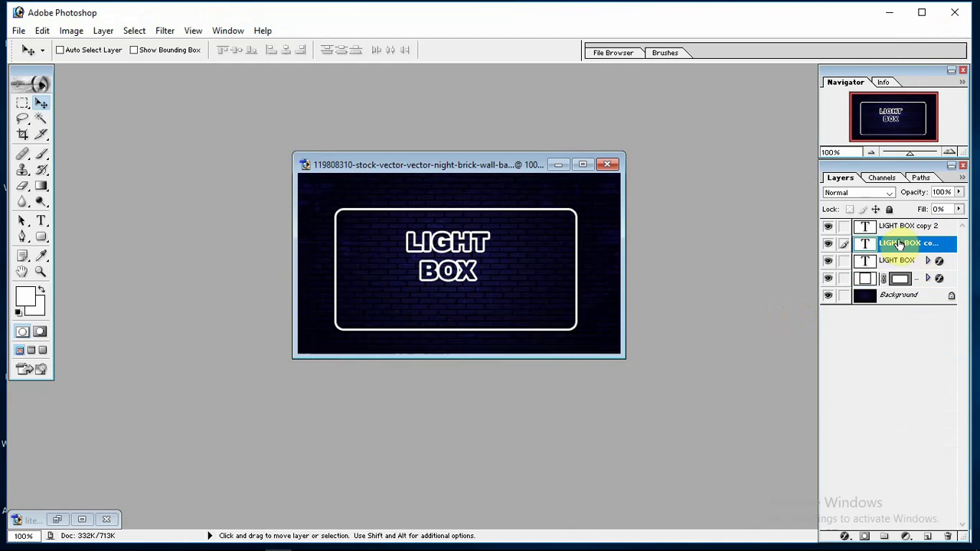
left_click(845, 536)
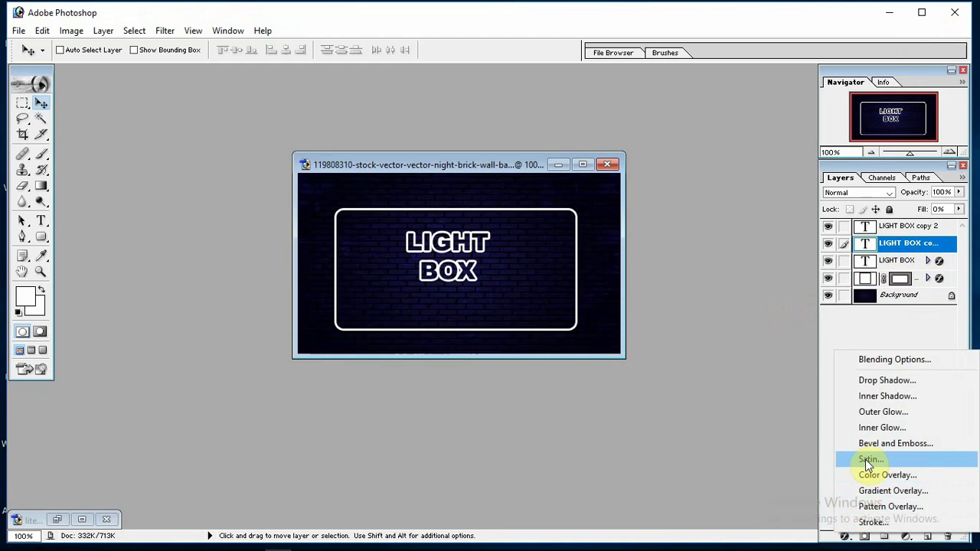
left_click(871, 414)
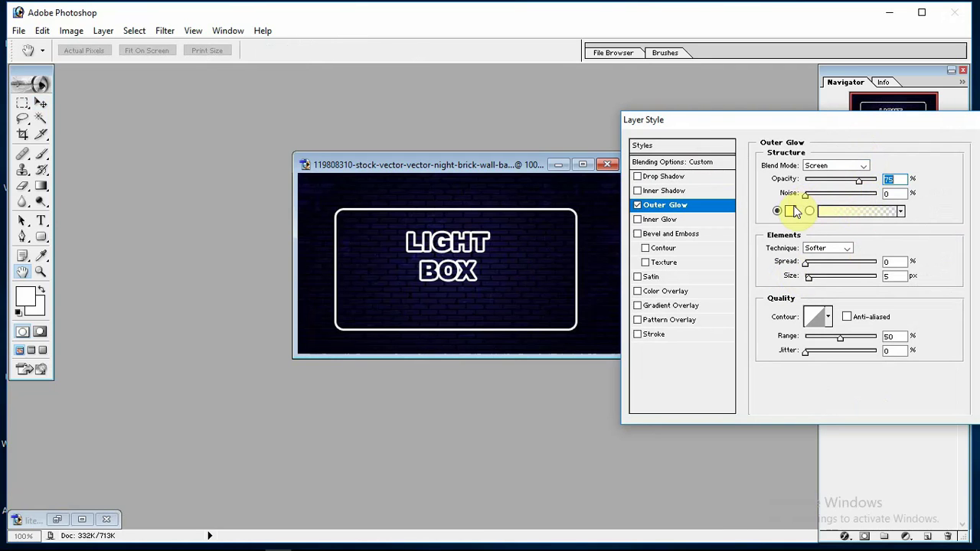
left_click_drag(859, 181, 889, 178)
left_click(863, 166)
left_click(818, 288)
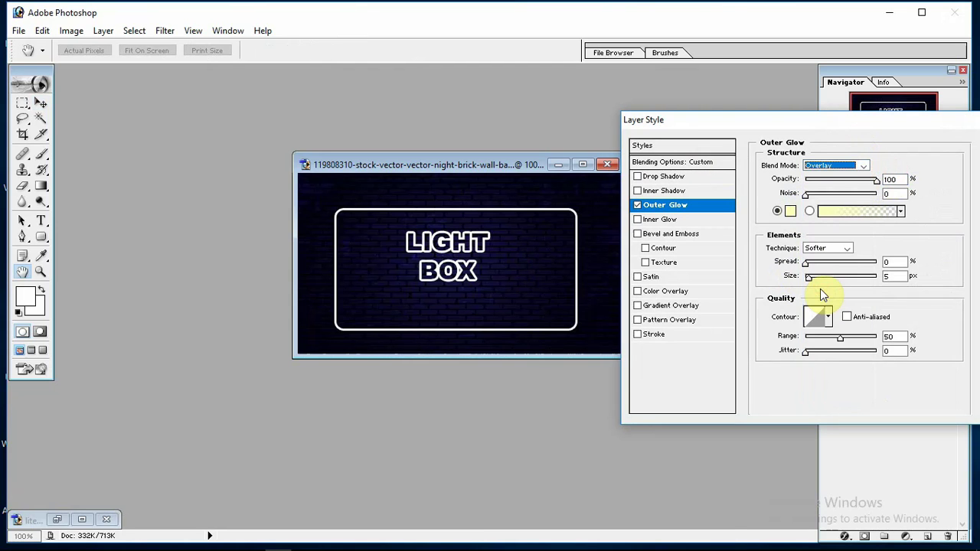
left_click_drag(809, 279, 836, 278)
left_click(863, 166)
left_click(843, 178)
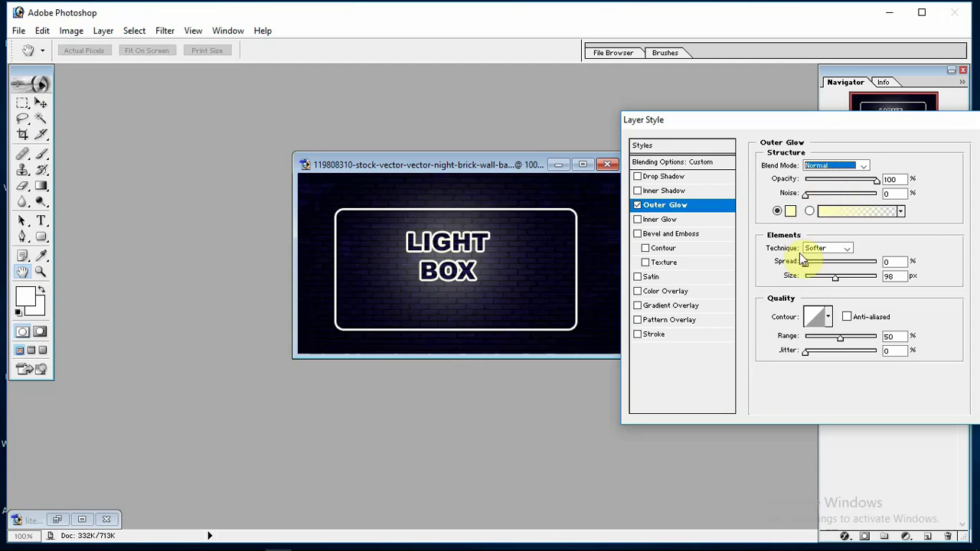
Set the outer glow's size to 10 px, apply the style and collapse the layer's effects list.
left_click_drag(834, 281, 814, 282)
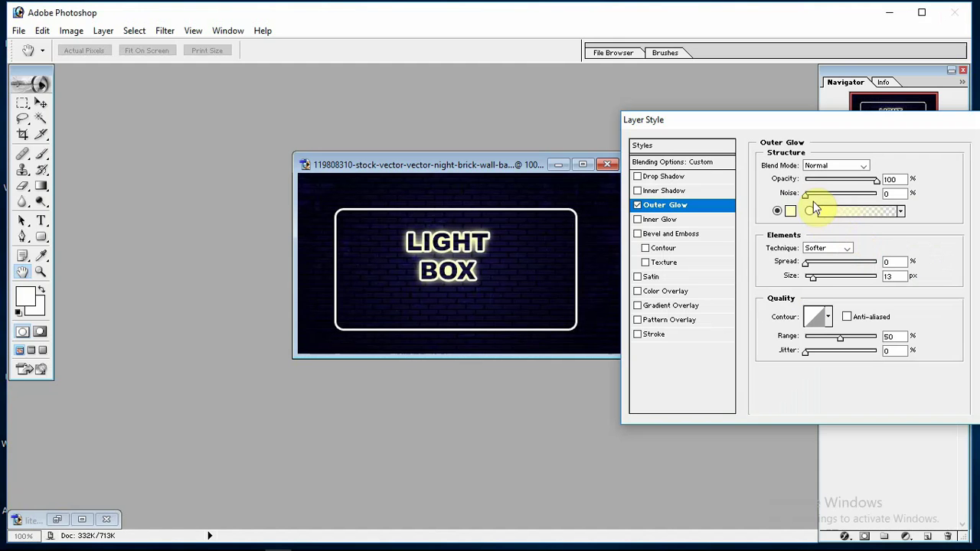
left_click(812, 277)
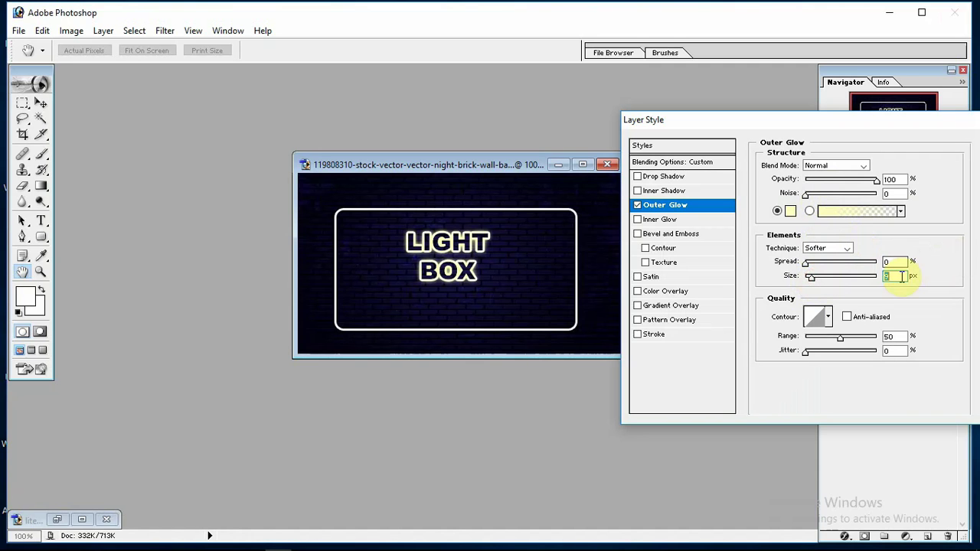
type("10")
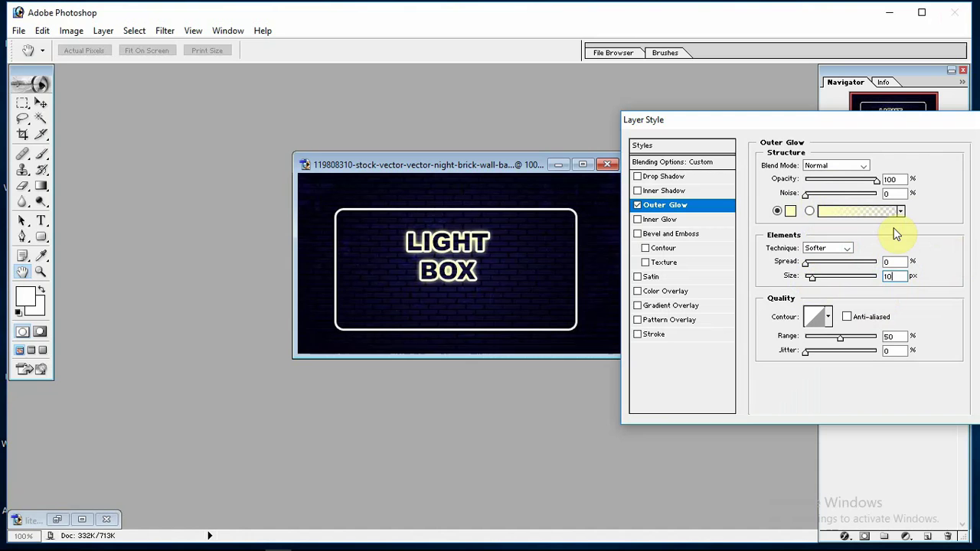
key("Return")
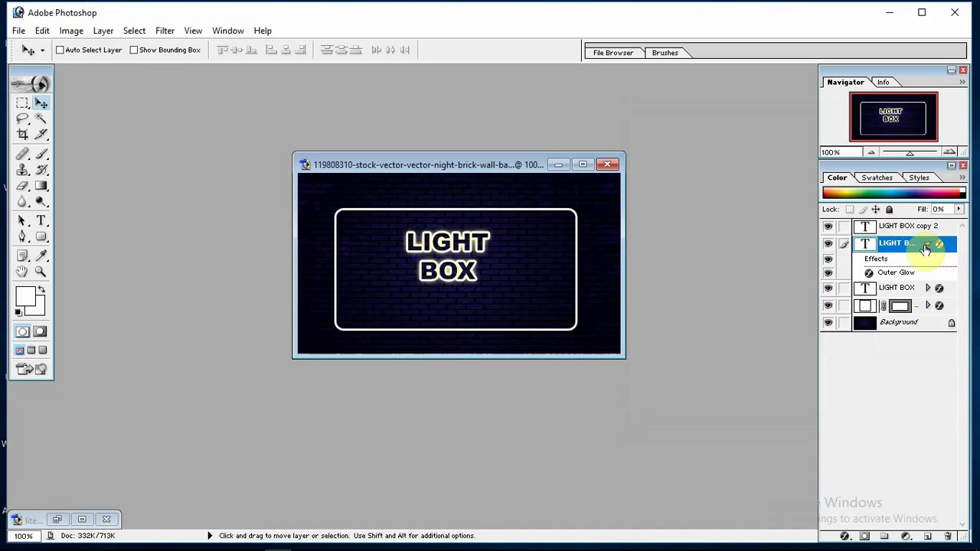
left_click(927, 244)
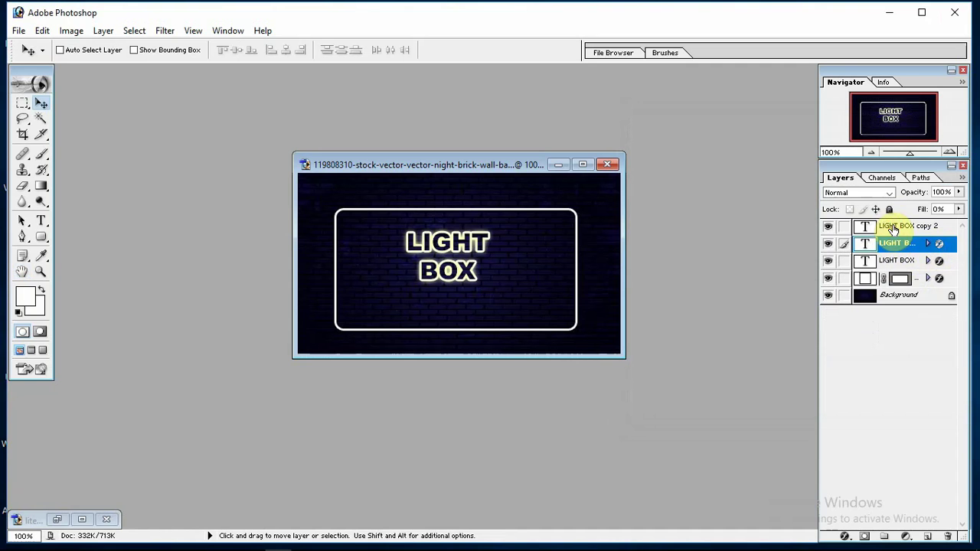
Add an Inner Glow with 98% opacity to the LIGHT BOX copy 2 layer.
left_click(893, 228)
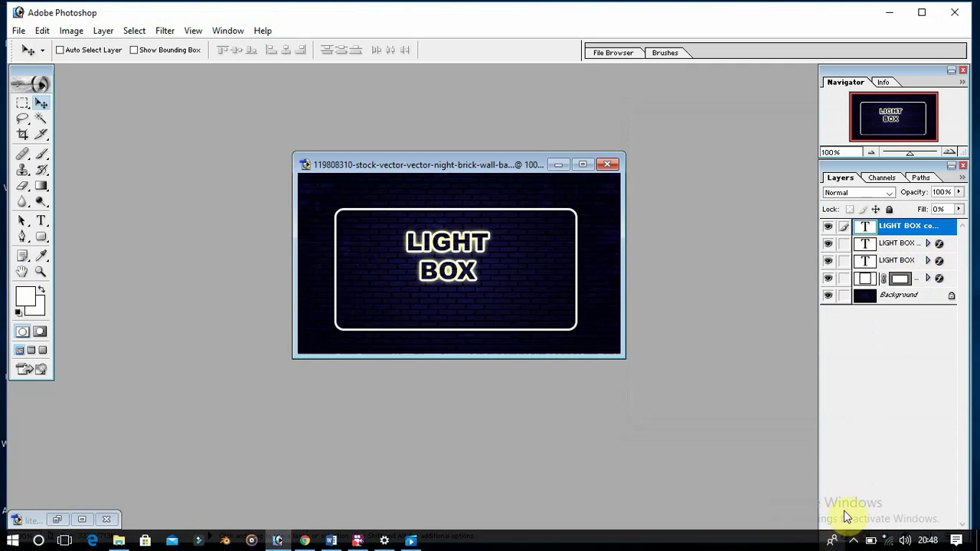
left_click(846, 537)
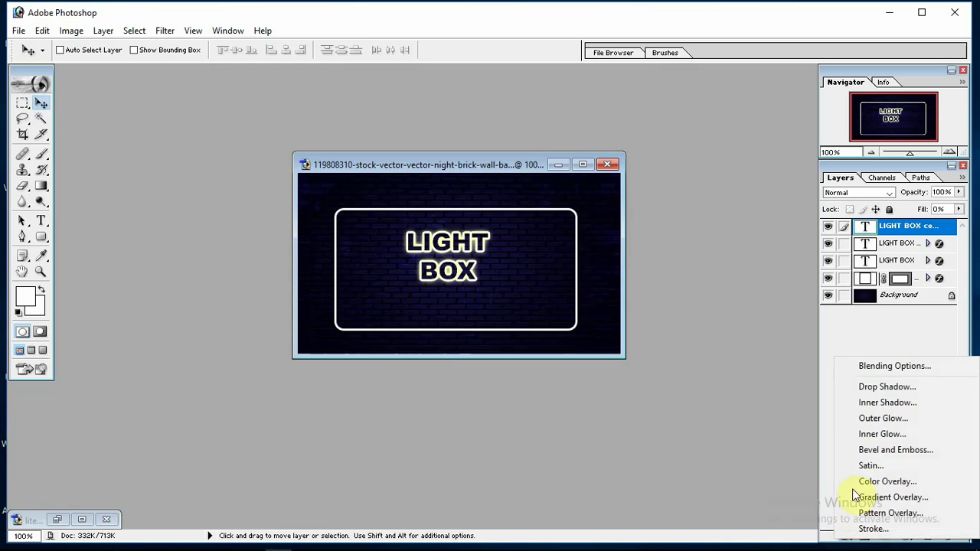
left_click(882, 434)
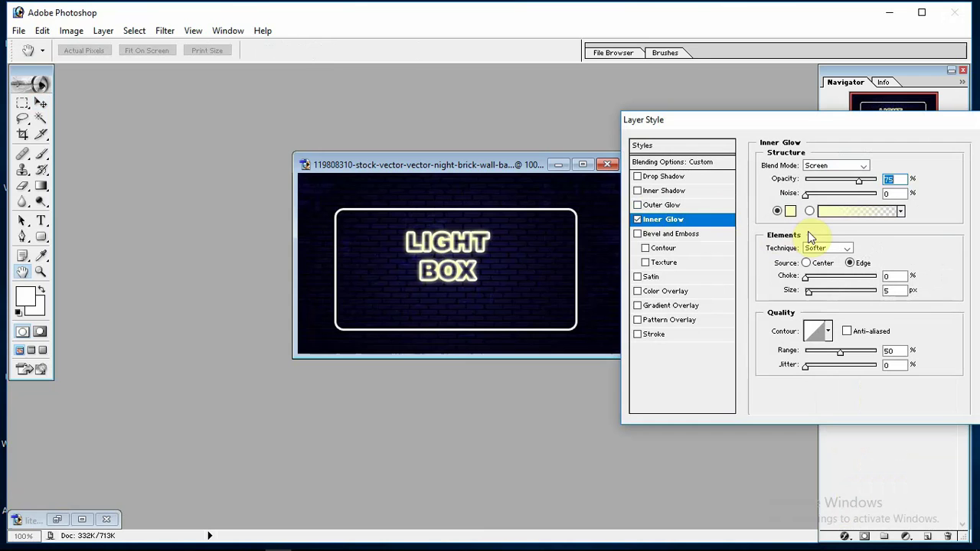
left_click_drag(861, 182, 876, 177)
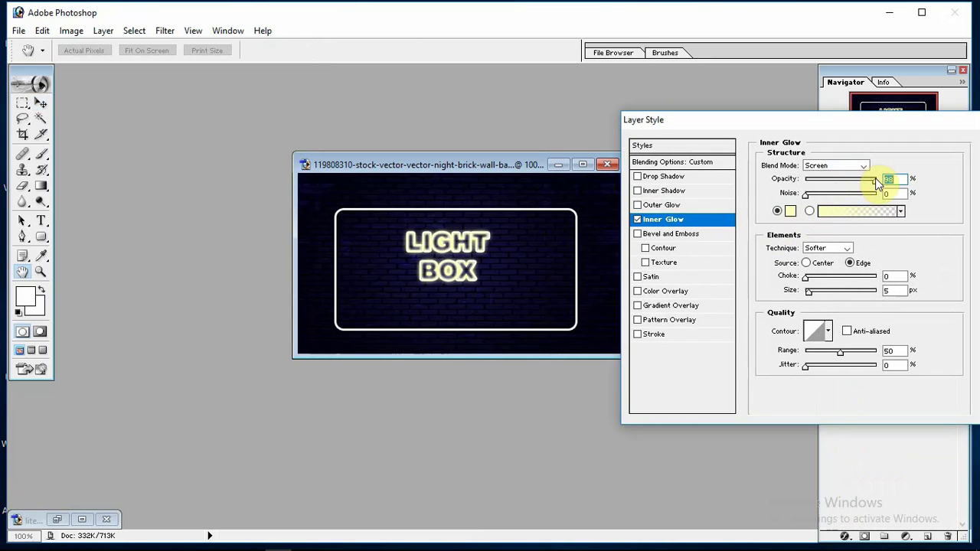
Give the inner glow the deep concave contour preset, fourth in the first row, and a size of 1 px.
left_click(842, 248)
left_click(828, 336)
left_click(823, 341)
left_click(829, 335)
left_click(817, 364)
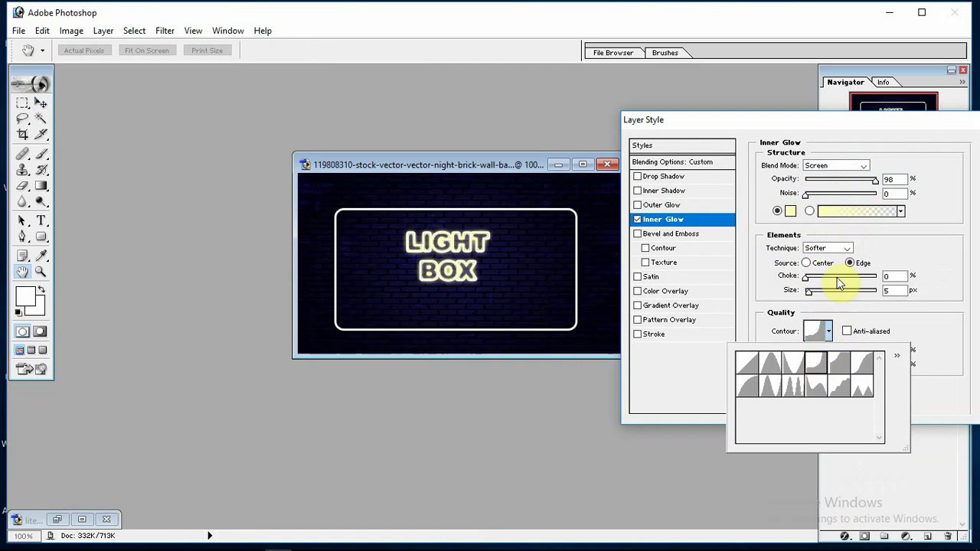
left_click(809, 294)
left_click_drag(809, 294, 808, 300)
left_click(807, 297)
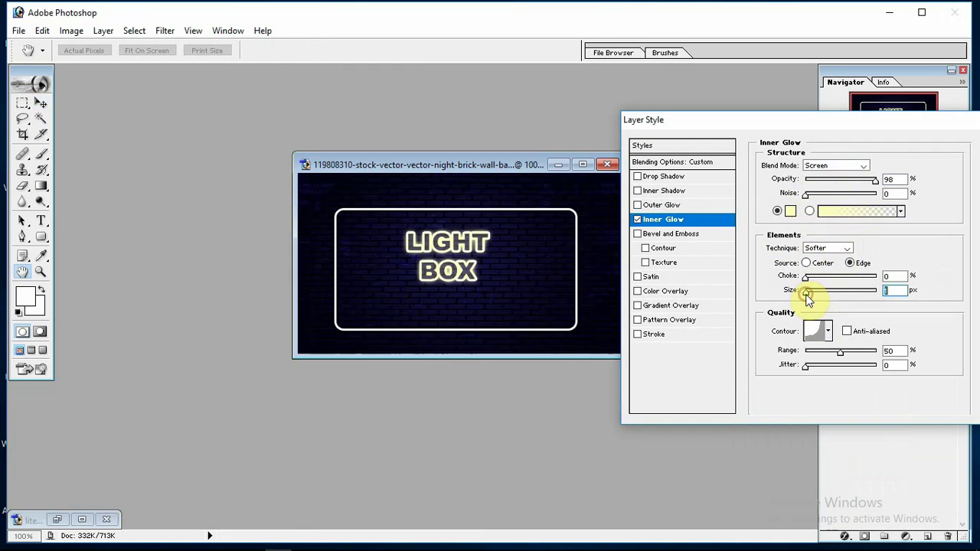
Change the inner glow colour to white (FFFFFF) and apply the layer style.
left_click(792, 215)
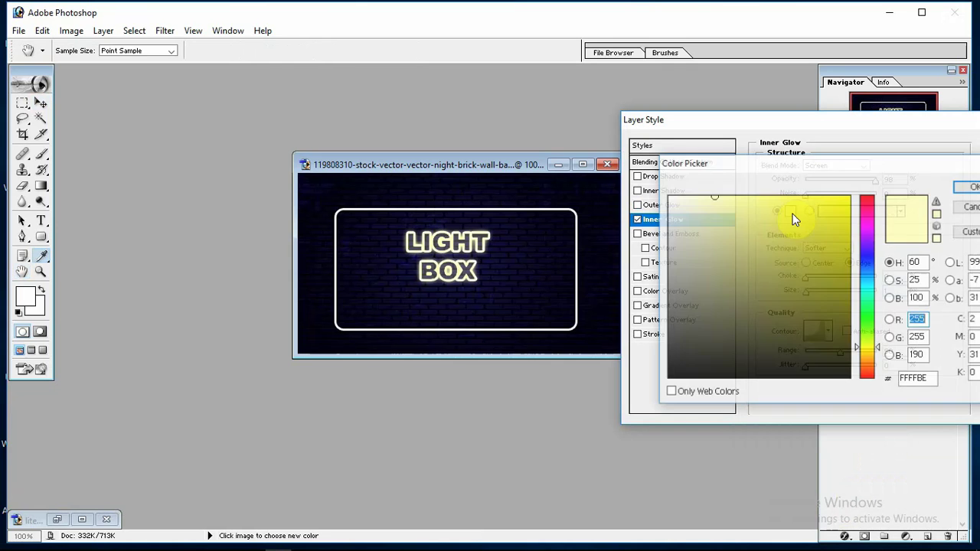
left_click(602, 204)
left_click(573, 176)
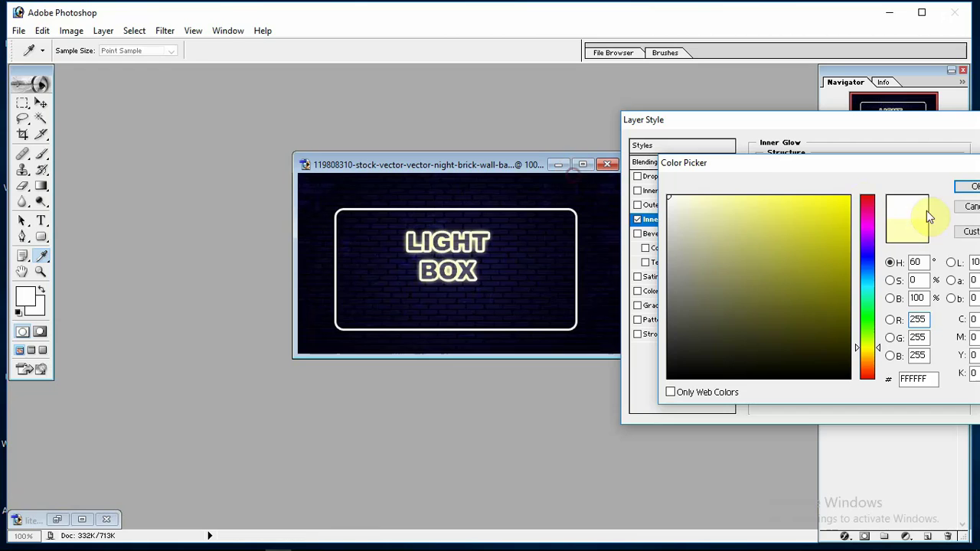
left_click(967, 186)
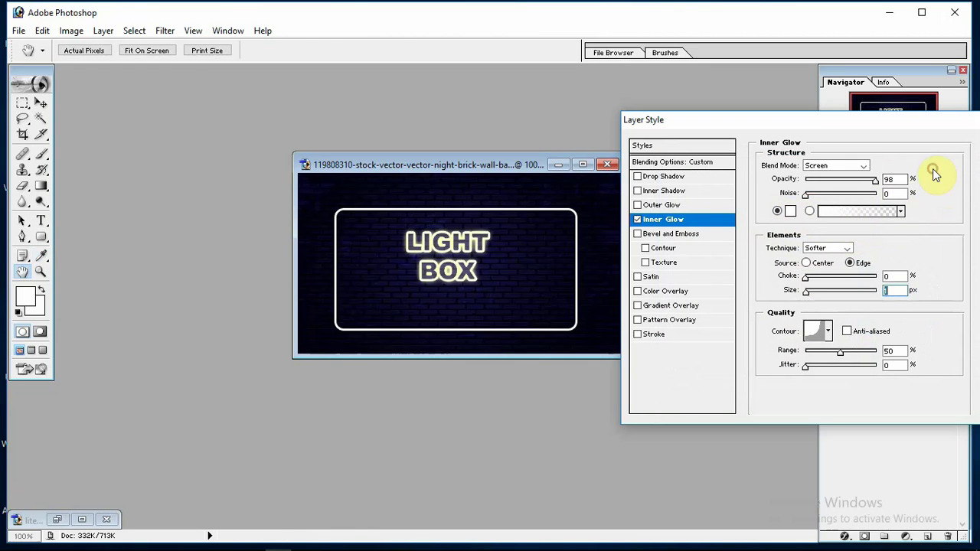
key("Return")
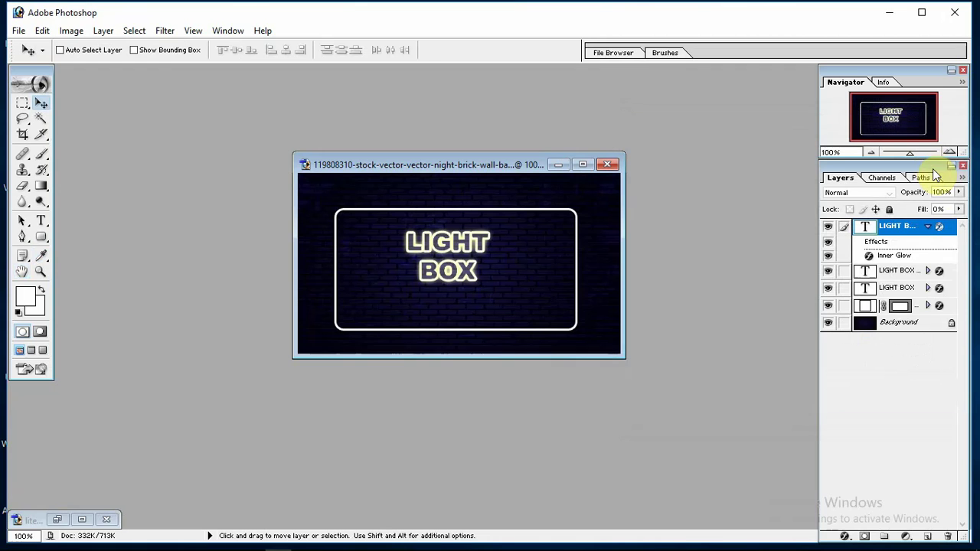
Change the LIGHT BOX copy layer's Outer Glow colour to white and apply the style.
left_click(893, 270)
left_click(929, 270)
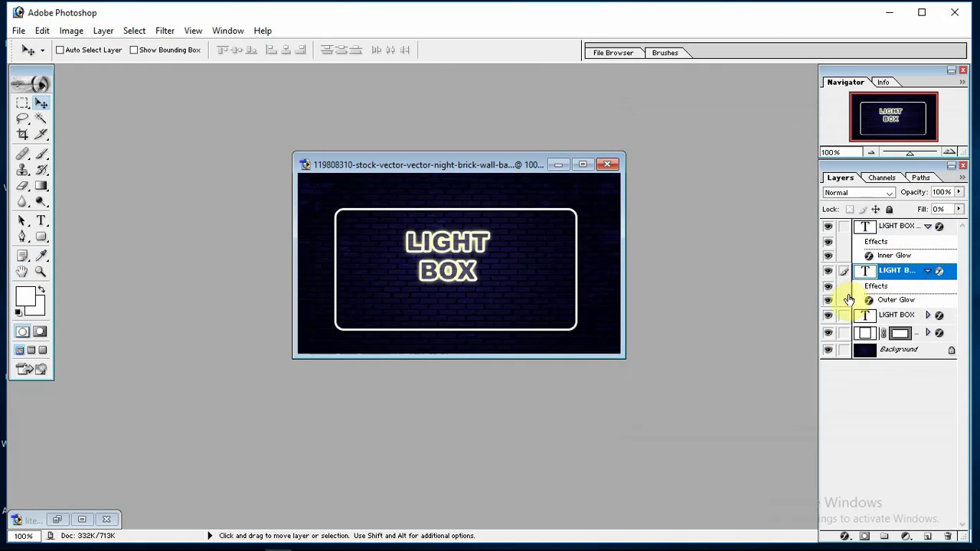
double_click(895, 298)
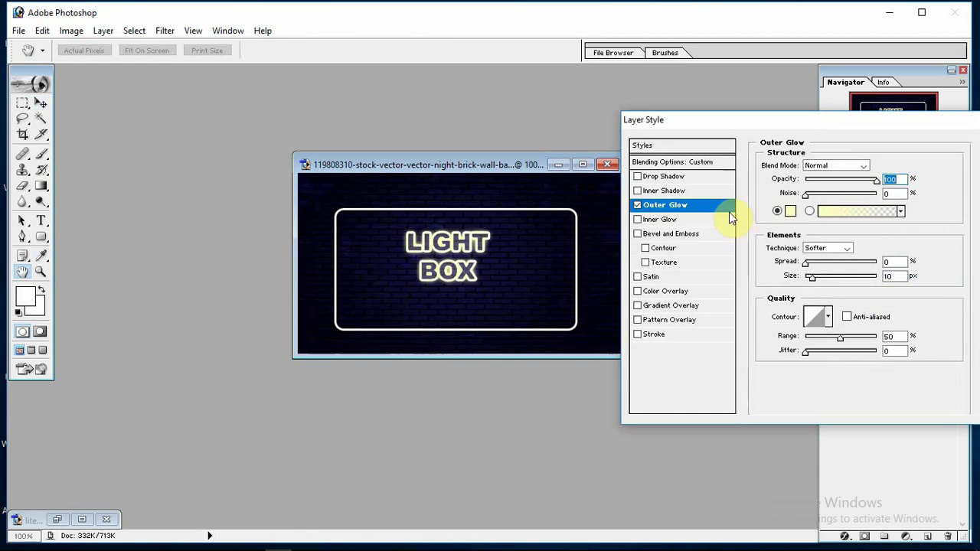
left_click(788, 212)
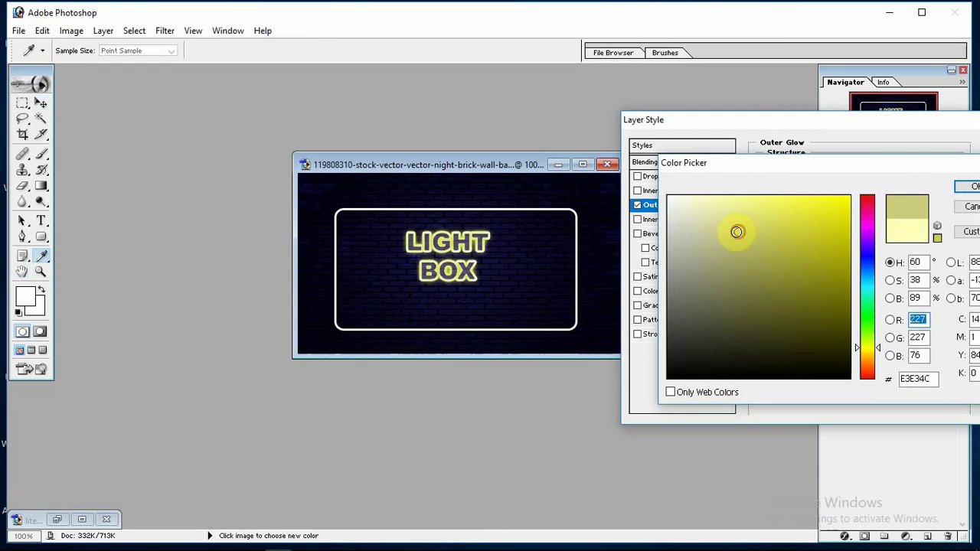
left_click_drag(738, 230, 587, 136)
key("Return")
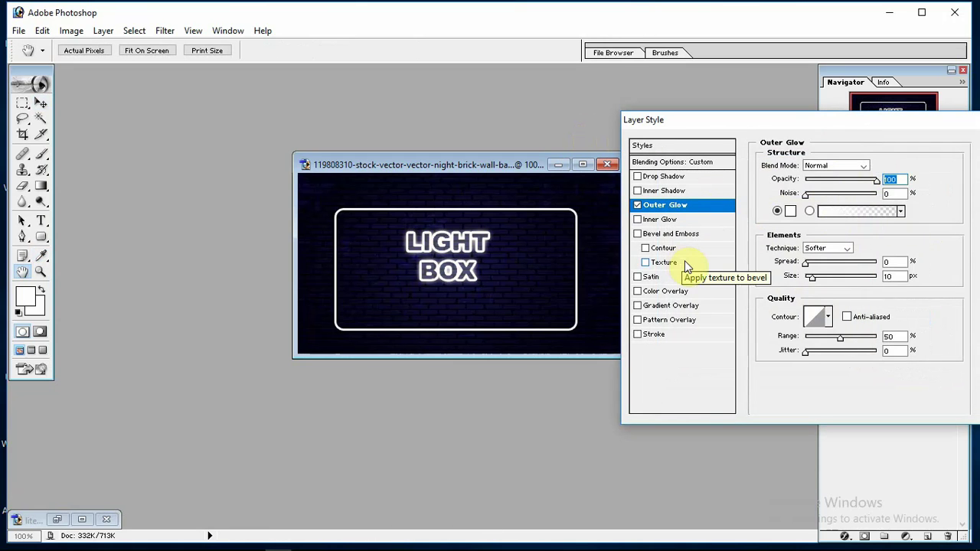
key("Return")
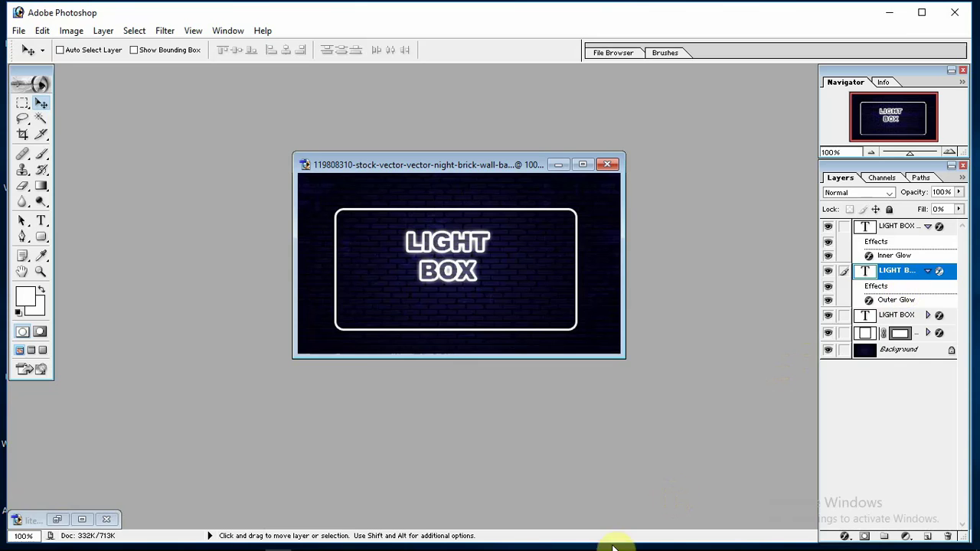
Rasterize the LIGHT BOX copy and LIGHT BOX copy 2 text layers.
right_click(905, 273)
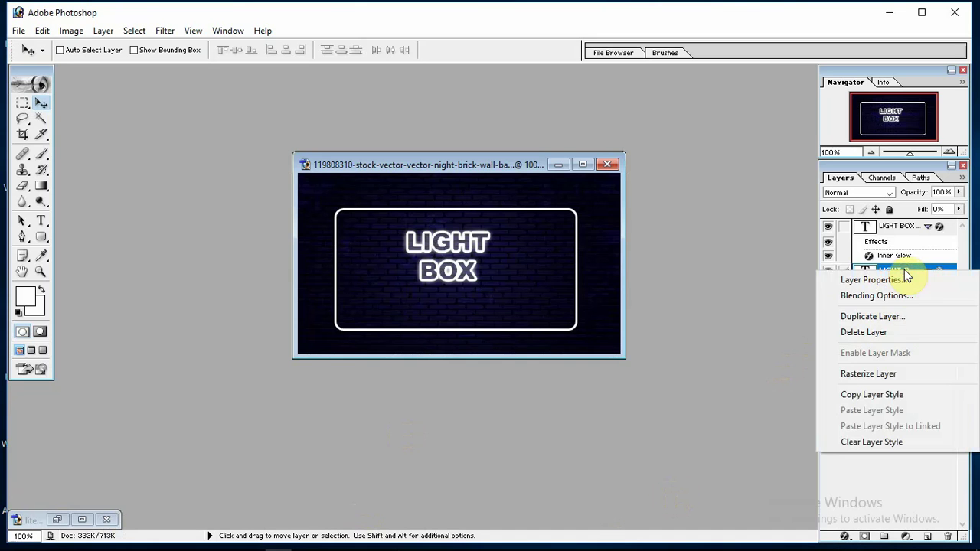
left_click(885, 380)
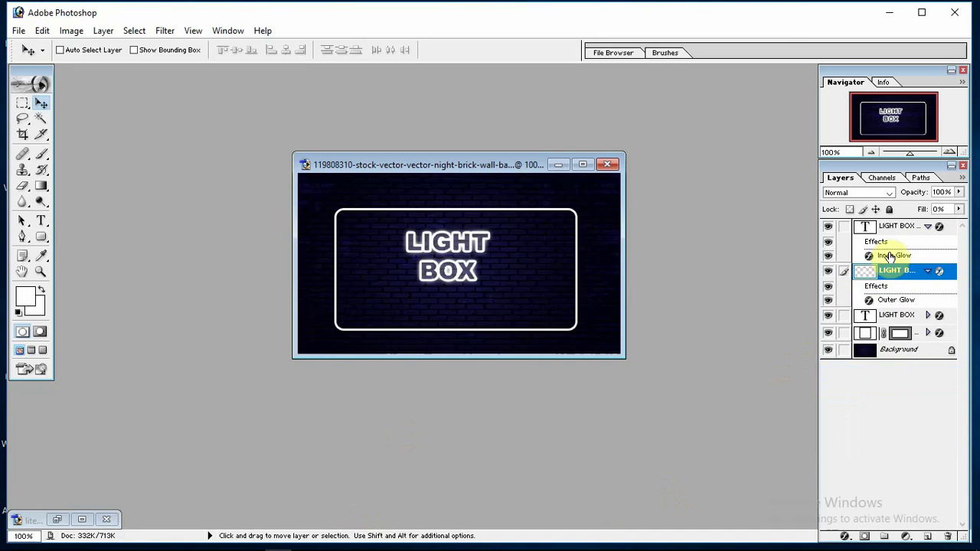
left_click(888, 232)
right_click(889, 231)
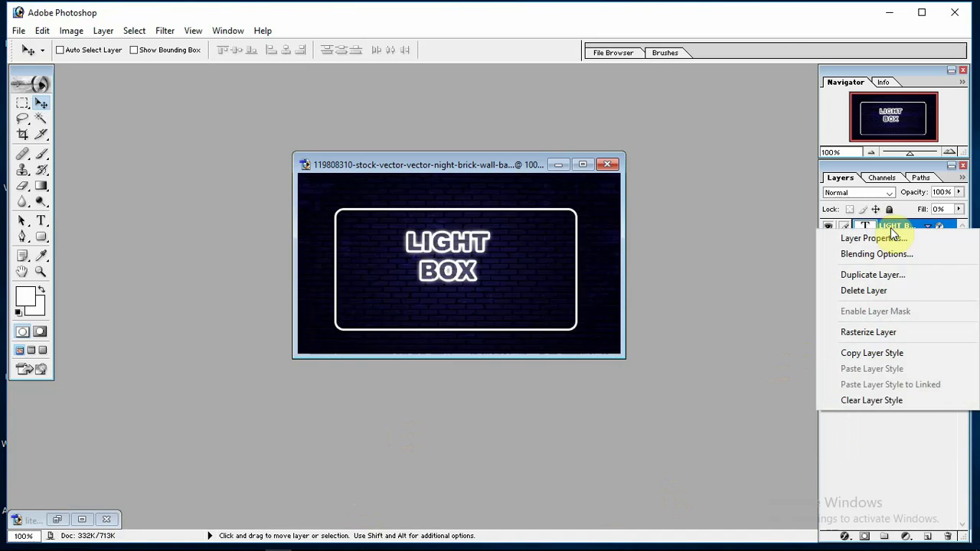
left_click(873, 333)
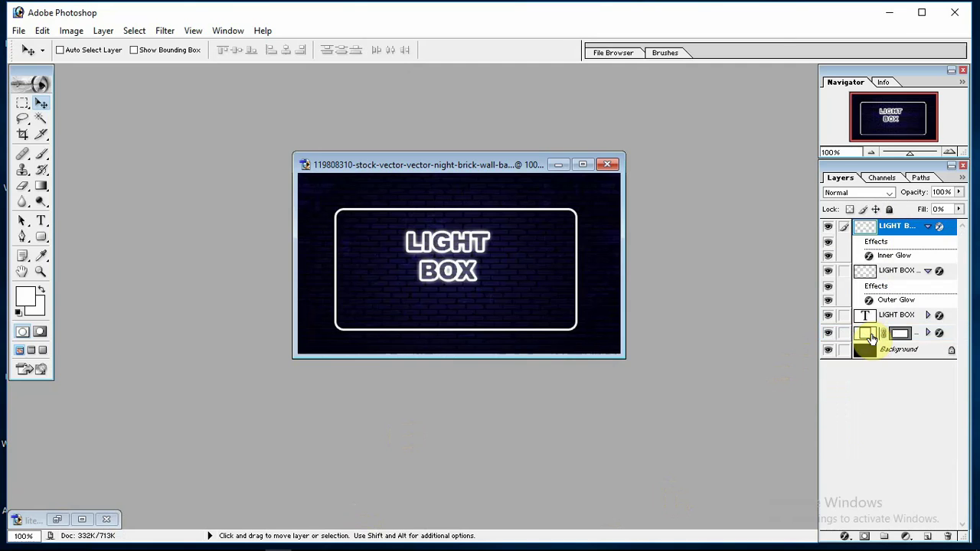
Try several contour presets on the LIGHT BOX copy layer's Outer Glow, return to the linear contour and apply the style.
double_click(906, 271)
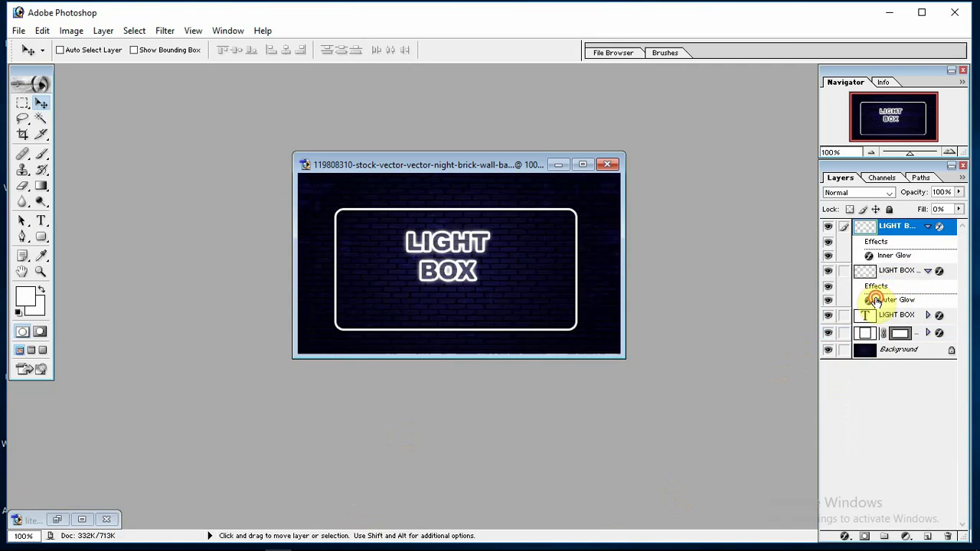
left_click(876, 300)
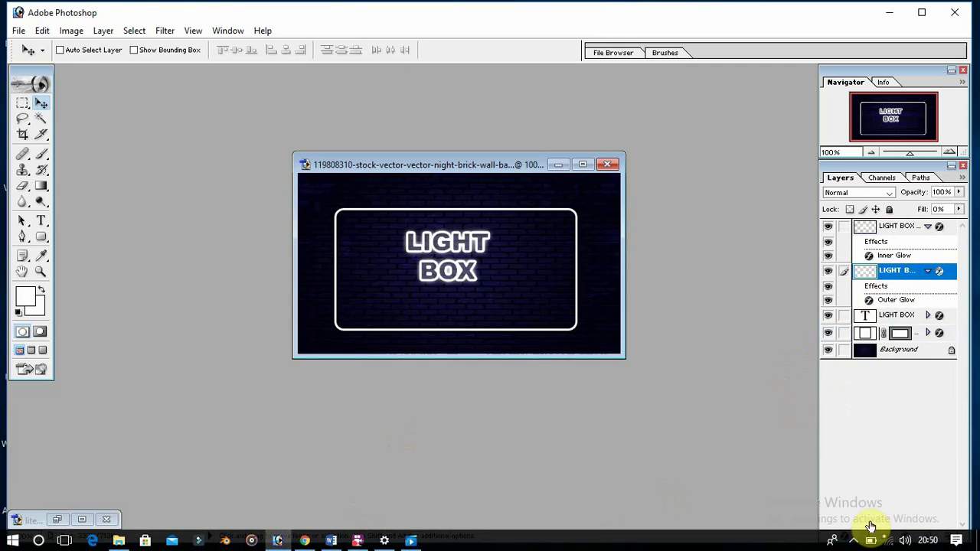
key("h")
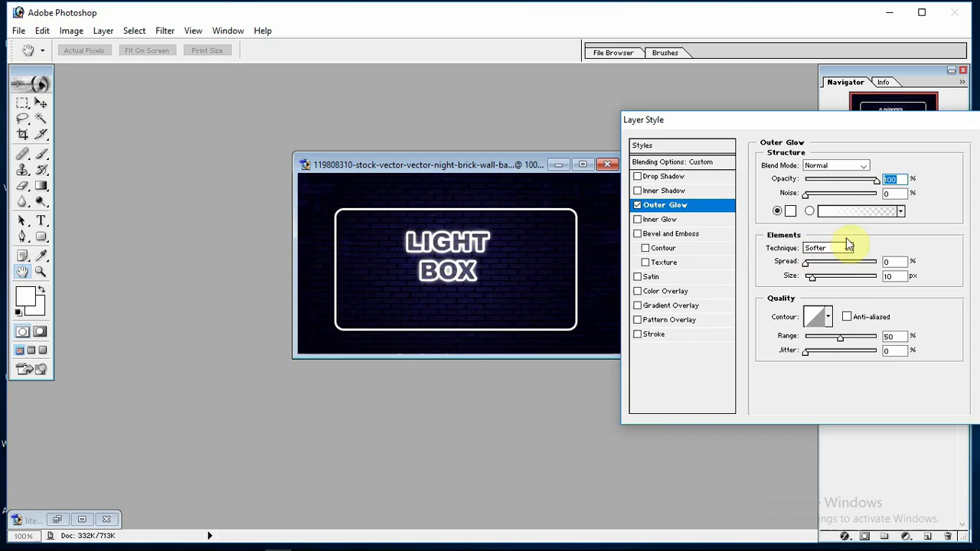
left_click(829, 317)
left_click(830, 318)
left_click(831, 321)
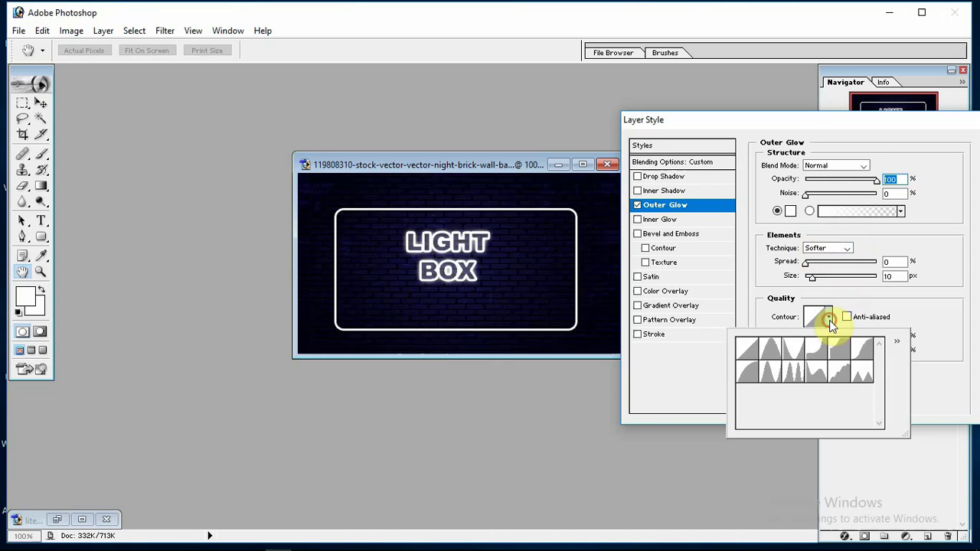
left_click(818, 356)
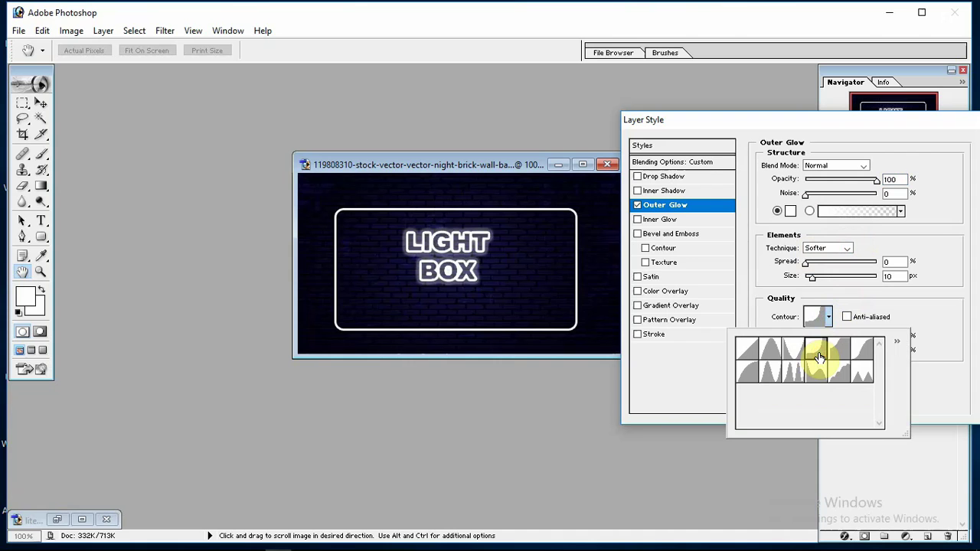
left_click(794, 353)
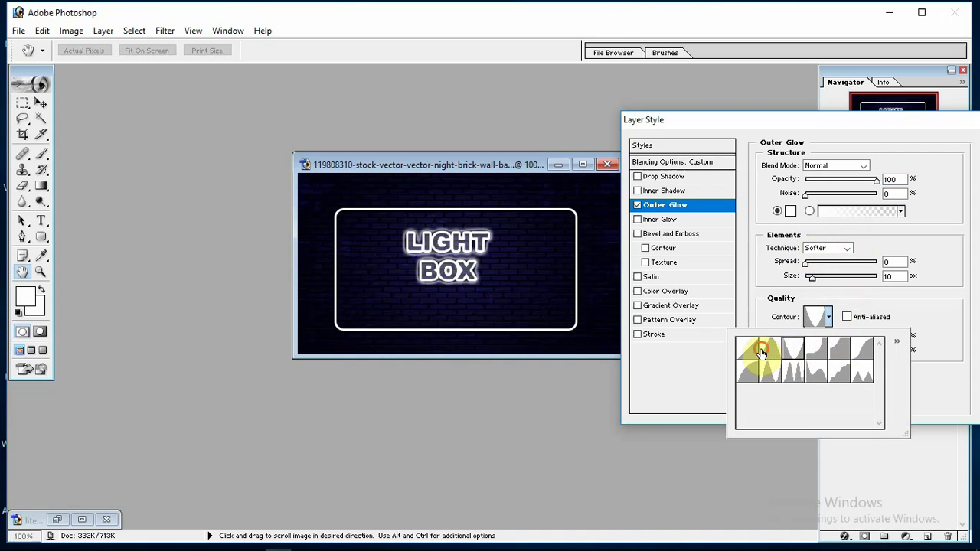
left_click(769, 351)
left_click(771, 370)
left_click(796, 374)
left_click(821, 376)
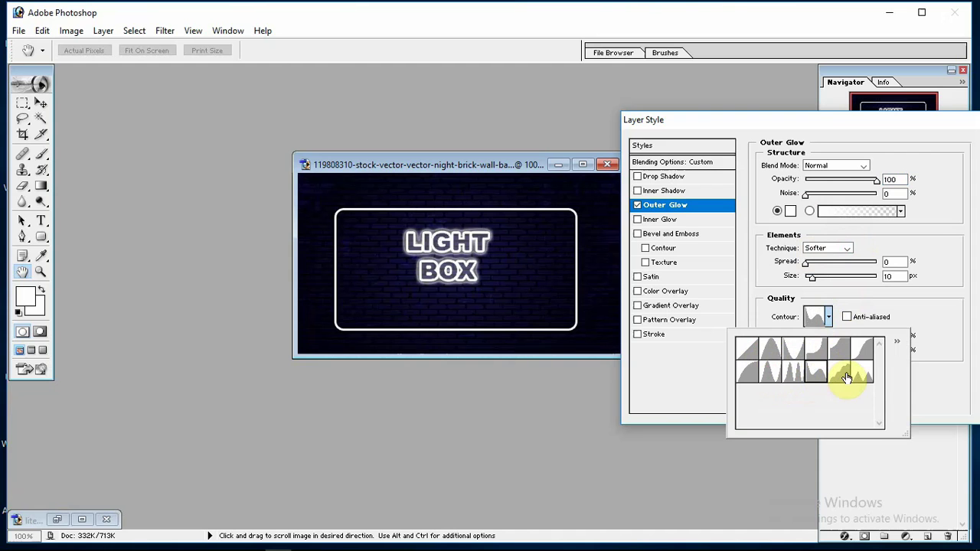
left_click(847, 376)
left_click(870, 376)
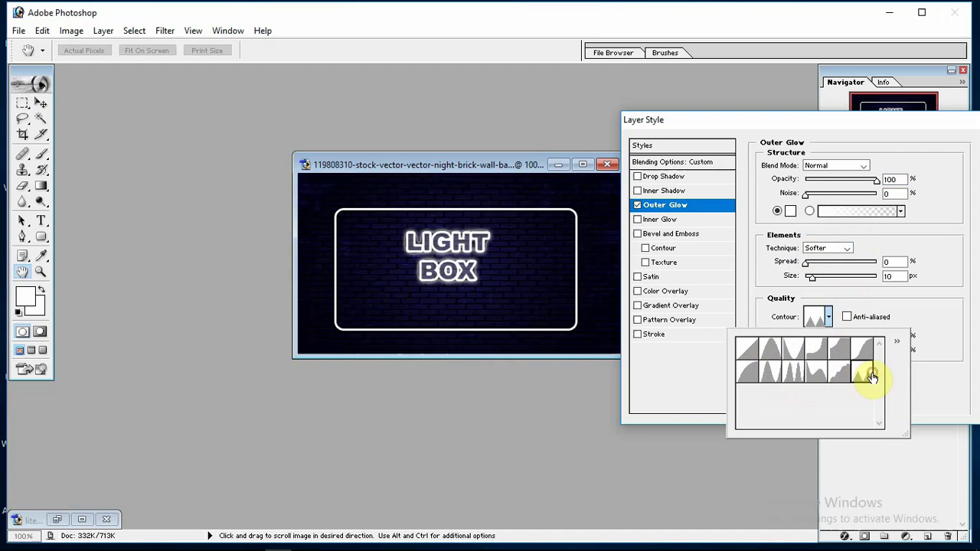
left_click(747, 374)
left_click(744, 348)
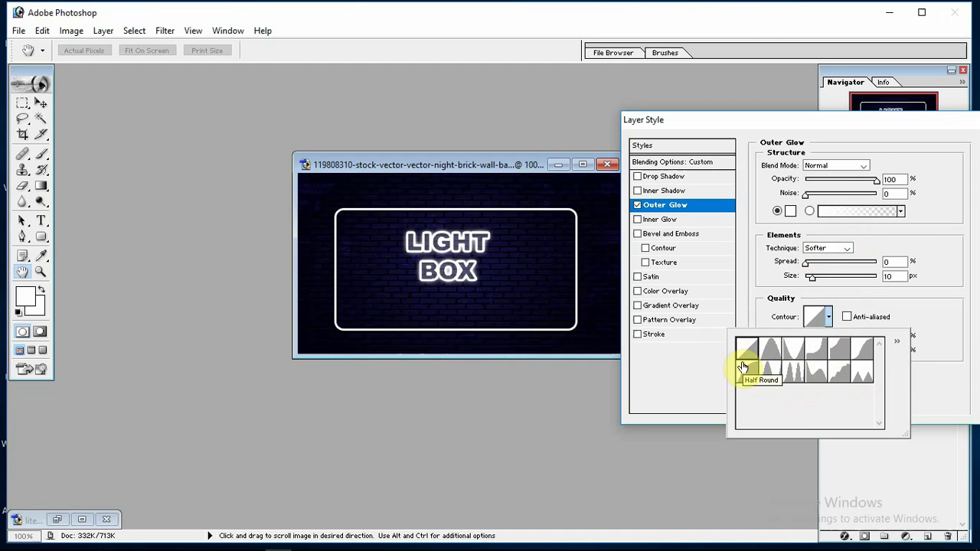
key("Escape")
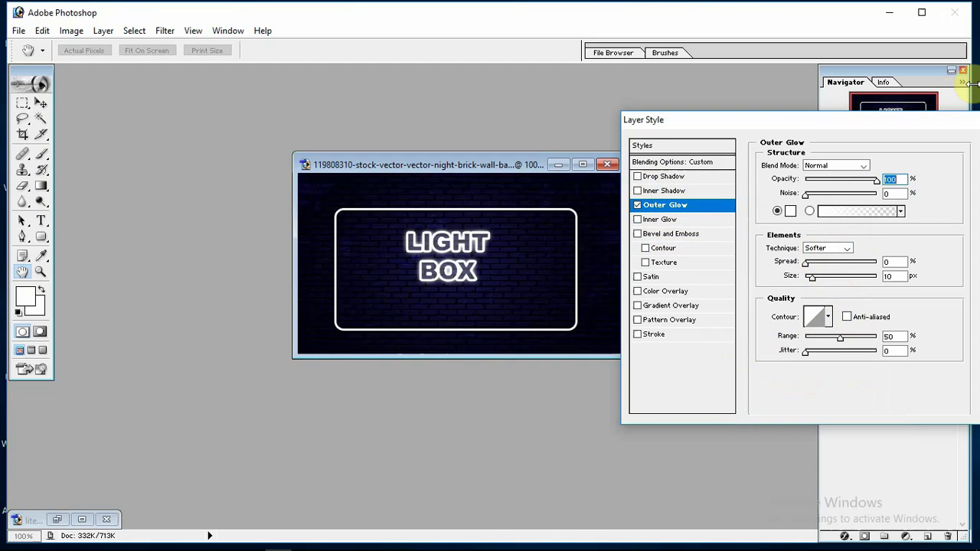
key("Return")
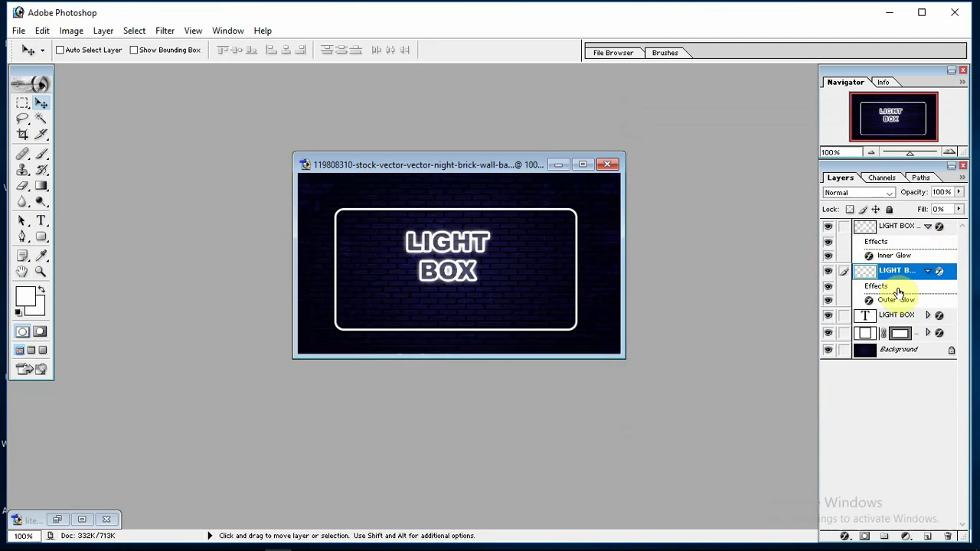
Add a Drop Shadow to the LIGHT BOX copy layer with a 45° angle and 100% opacity.
left_click(845, 540)
left_click(812, 398)
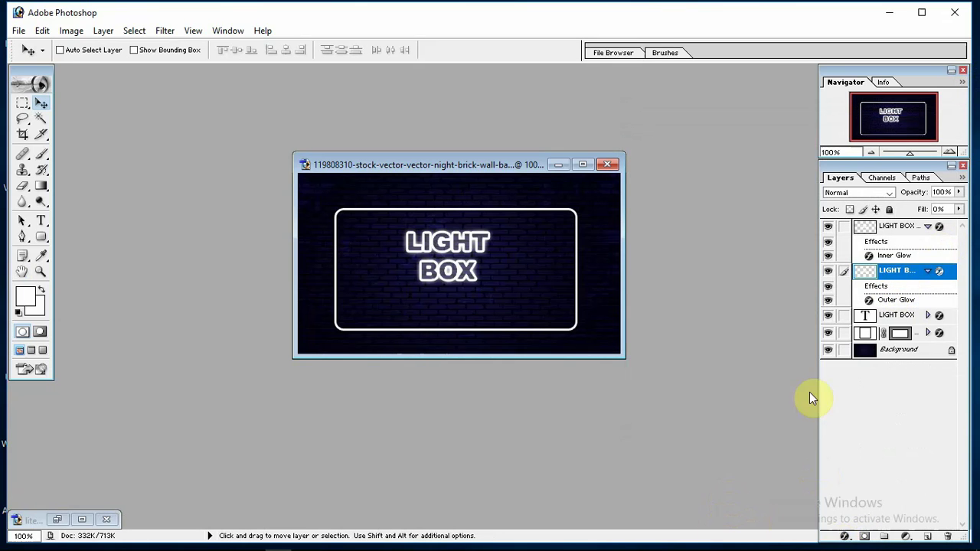
left_click(845, 540)
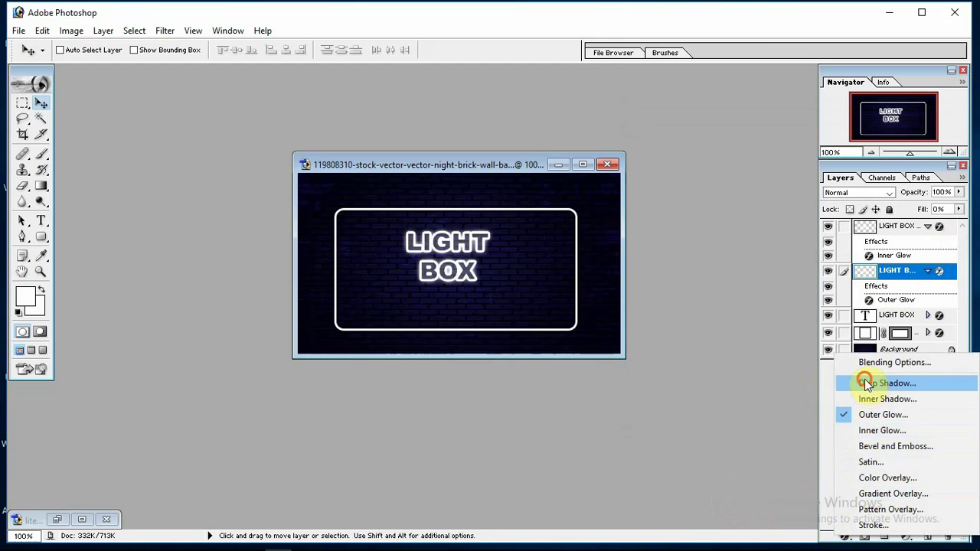
left_click(865, 383)
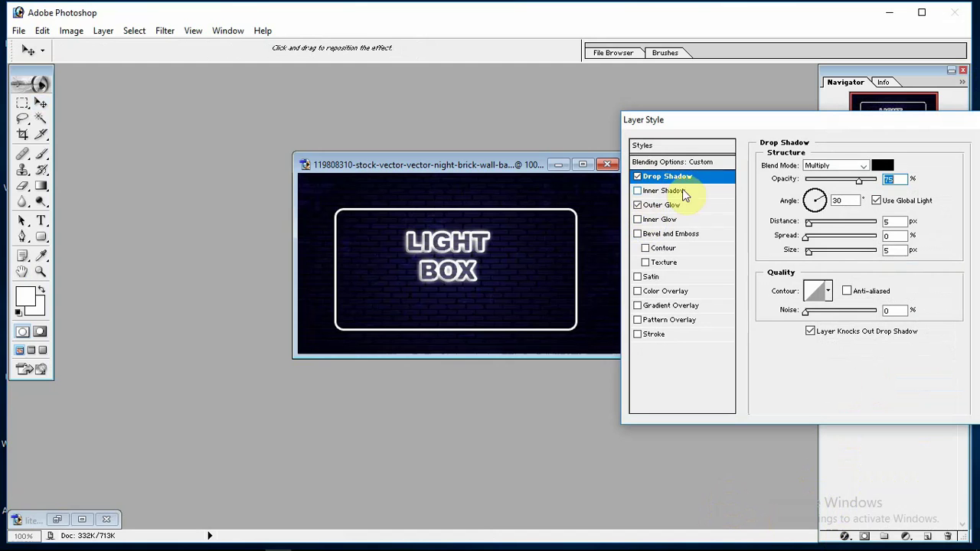
left_click(847, 199)
type("45")
left_click_drag(858, 183, 885, 184)
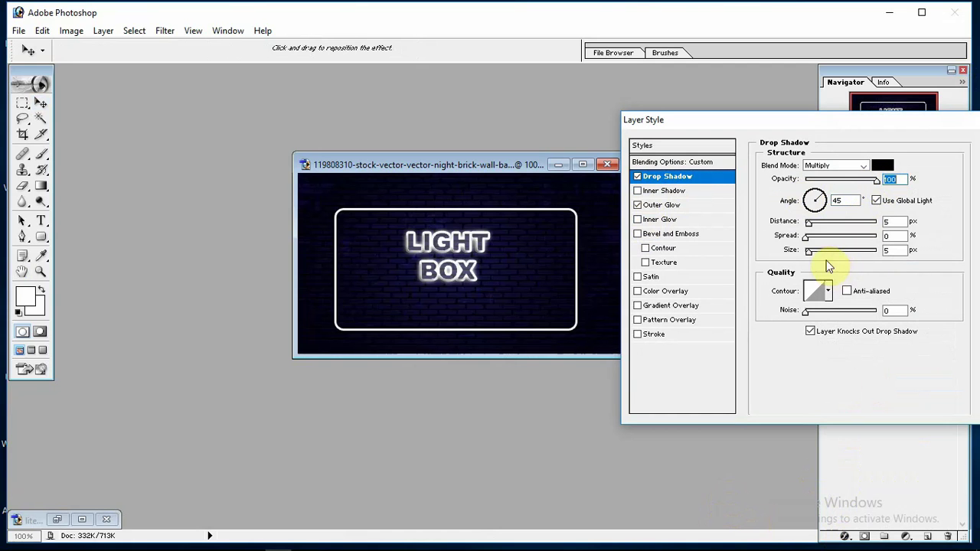
Set the drop shadow's distance to 30 px and its size to 25 px, and apply the layer style.
double_click(893, 222)
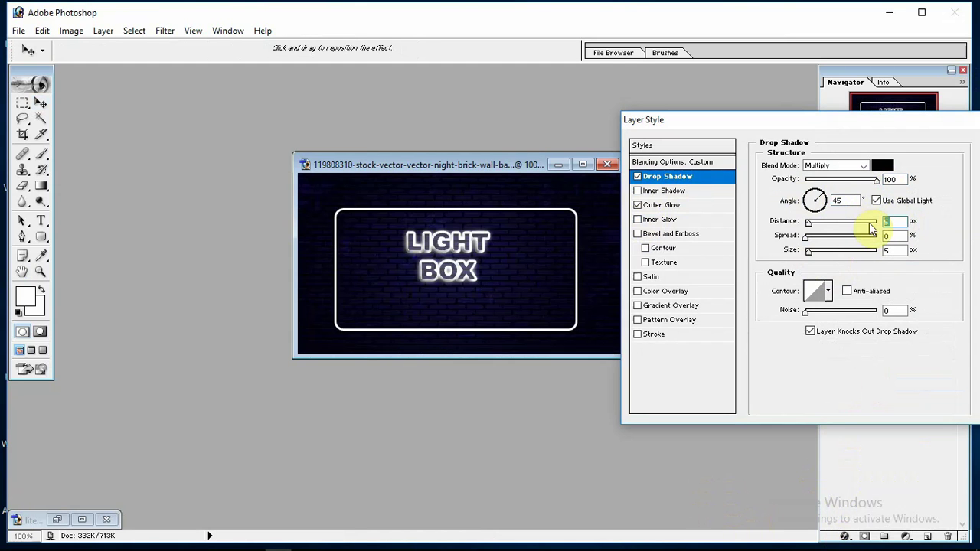
type("30")
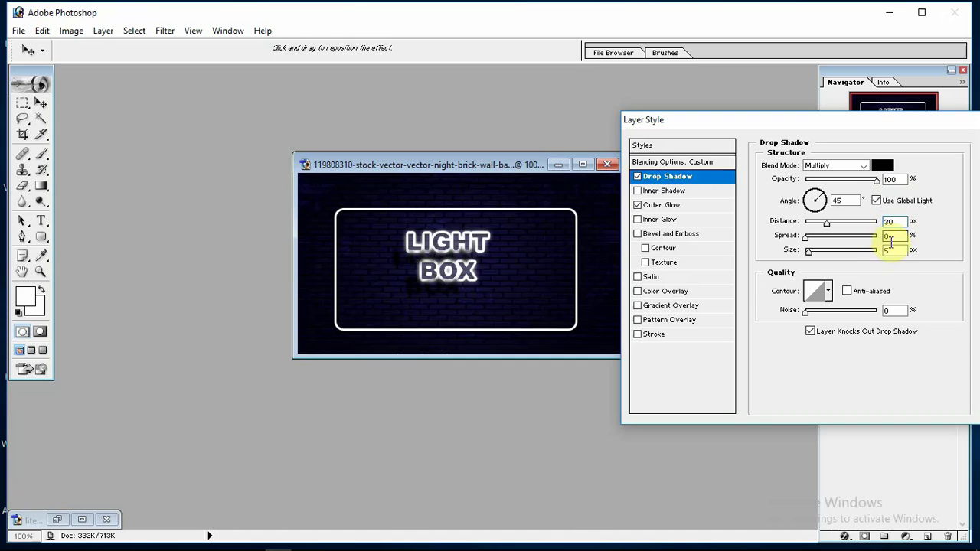
double_click(892, 251)
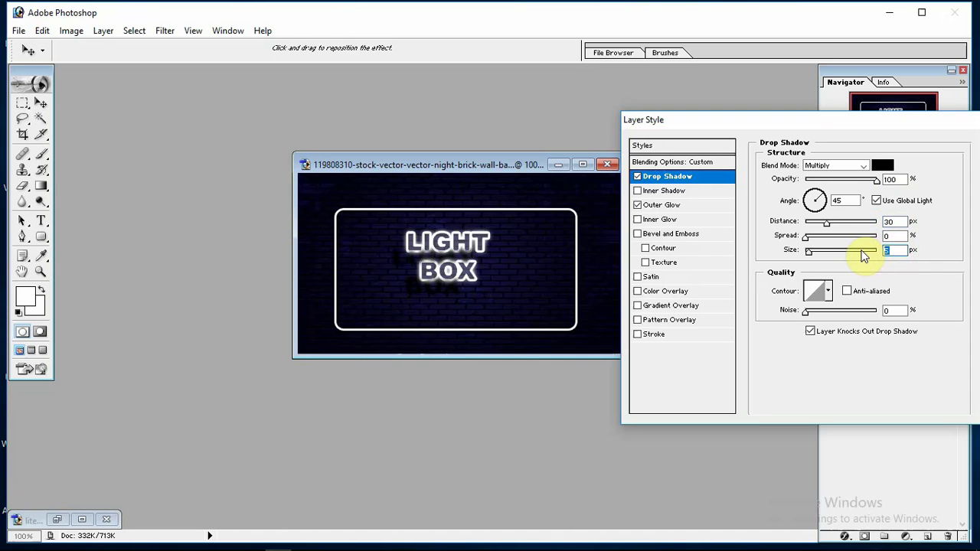
type("25")
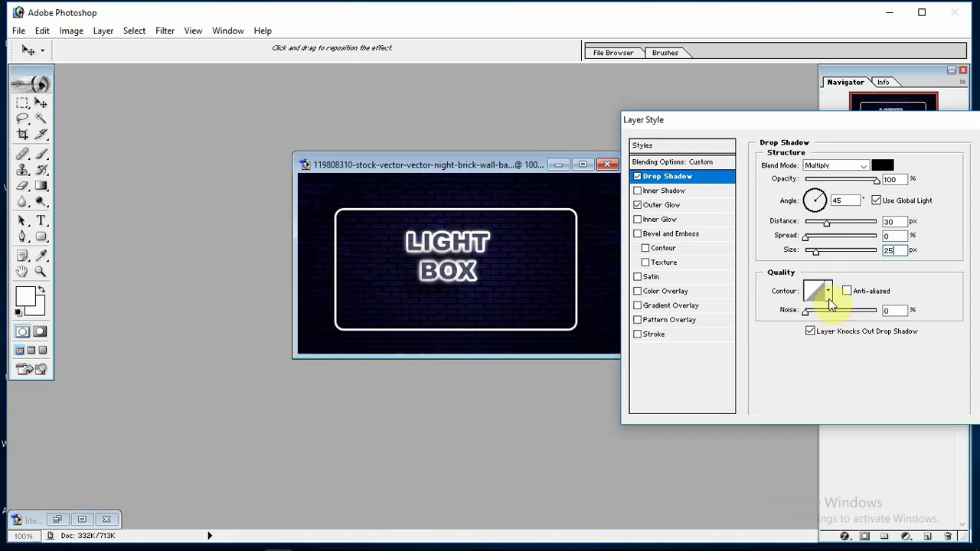
left_click(866, 167)
left_click(822, 176)
left_click(863, 193)
key("Return")
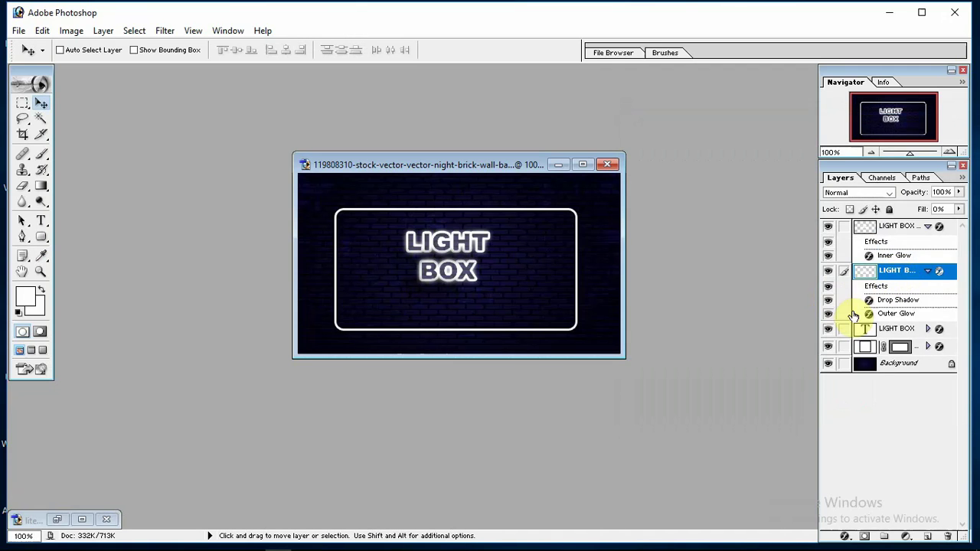
Collapse the effects lists of both LIGHT BOX copy layers and add a Solid Color fill layer in blue 009CFF.
left_click(928, 271)
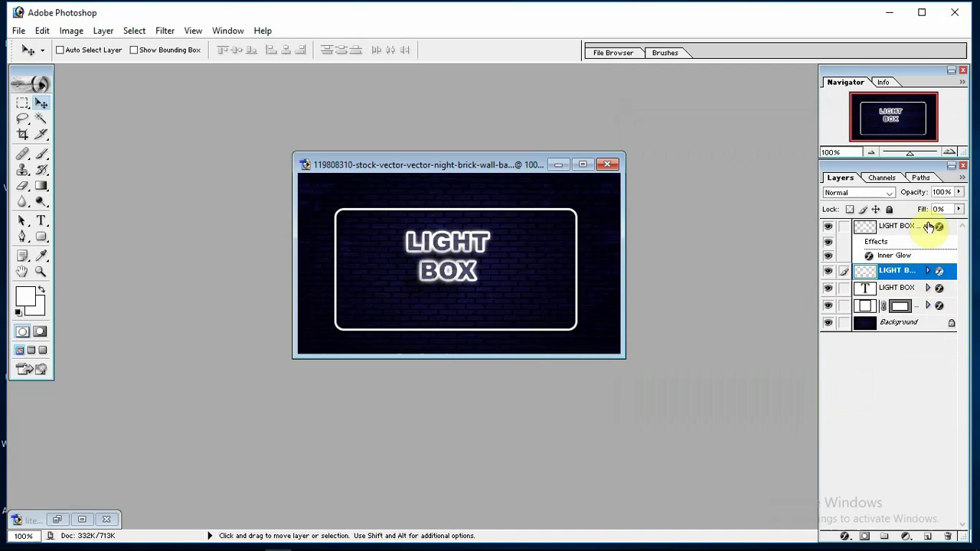
left_click(928, 228)
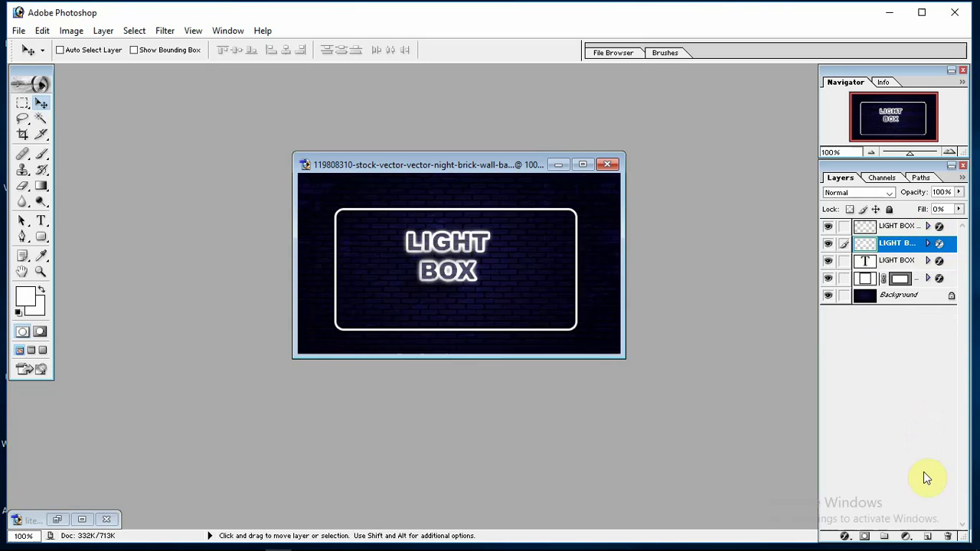
left_click(907, 537)
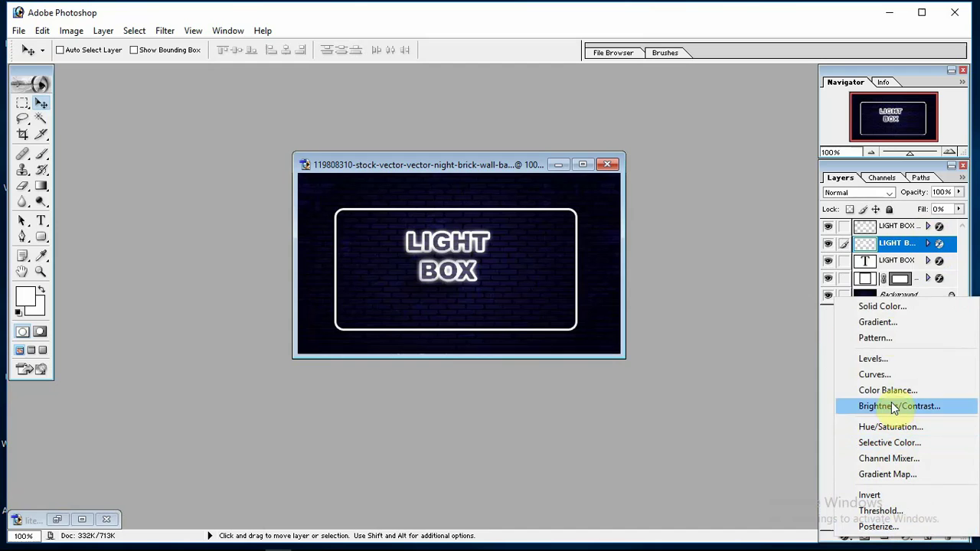
left_click(883, 306)
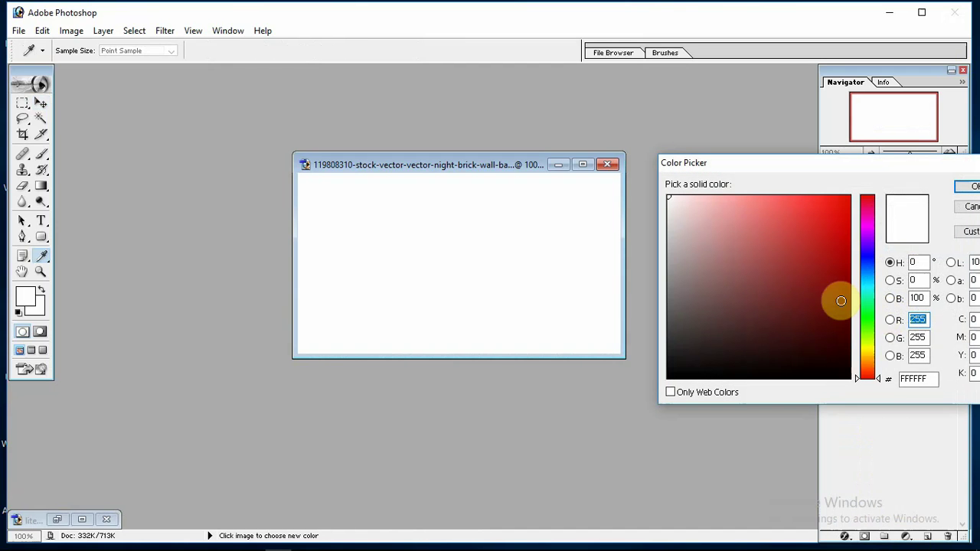
double_click(913, 378)
type("00")
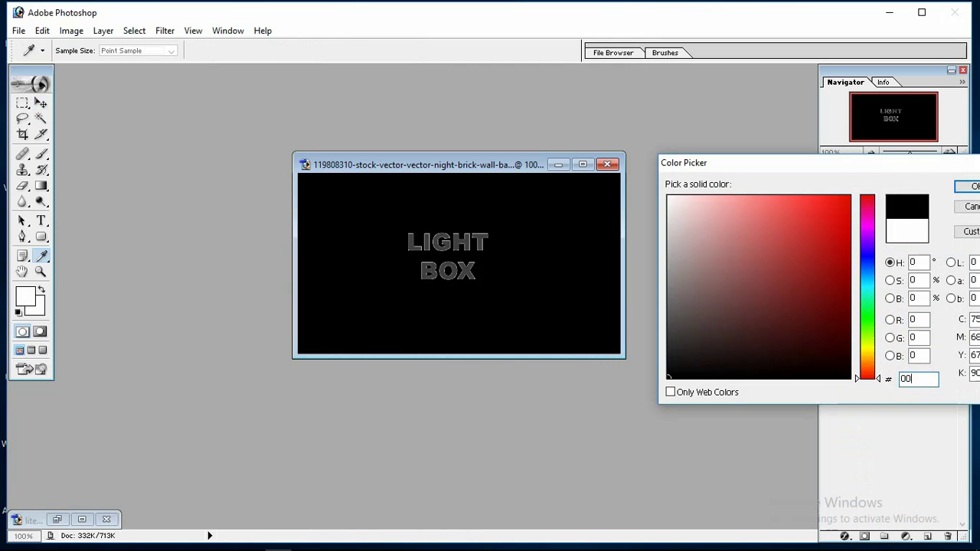
type("09CFFF")
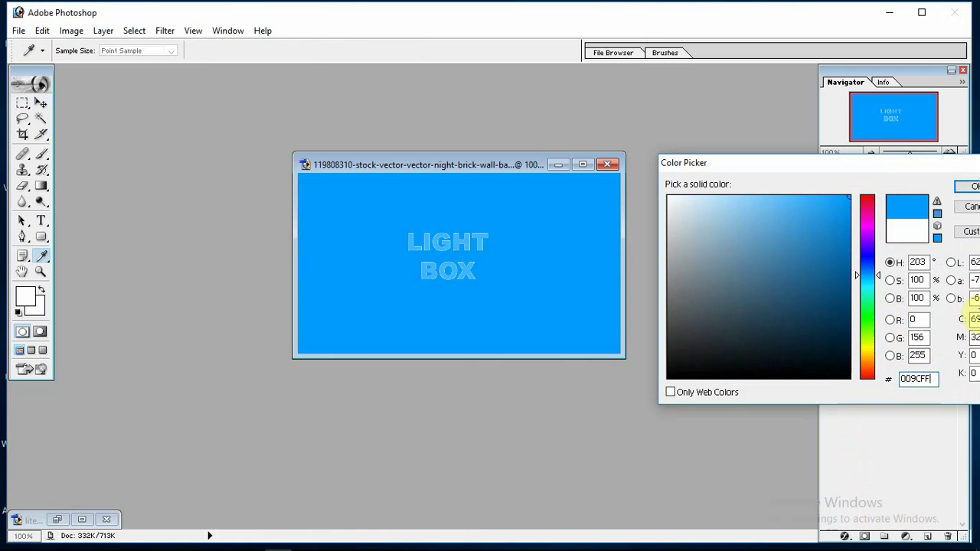
left_click(971, 188)
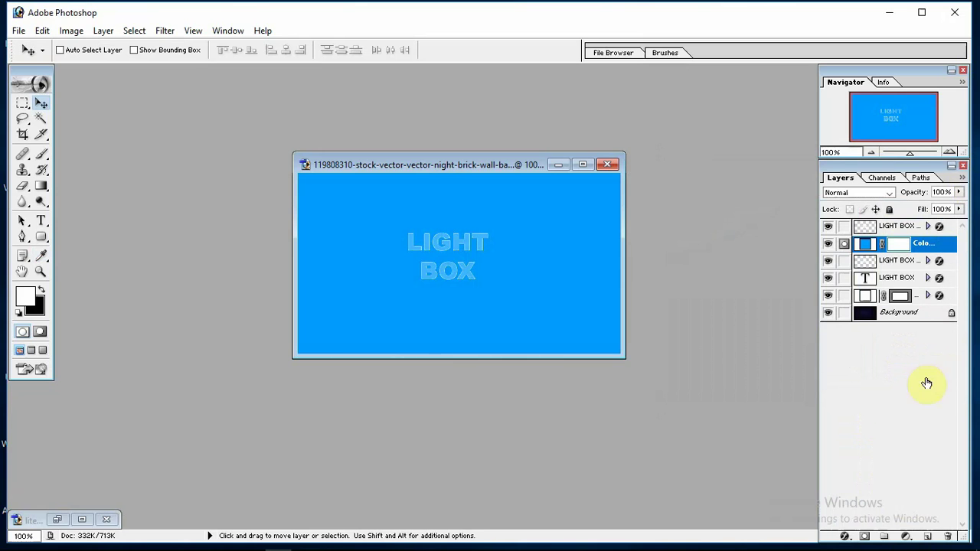
Move the blue colour fill layer to the top of the layer stack and set its blend mode to Color.
left_click(909, 537)
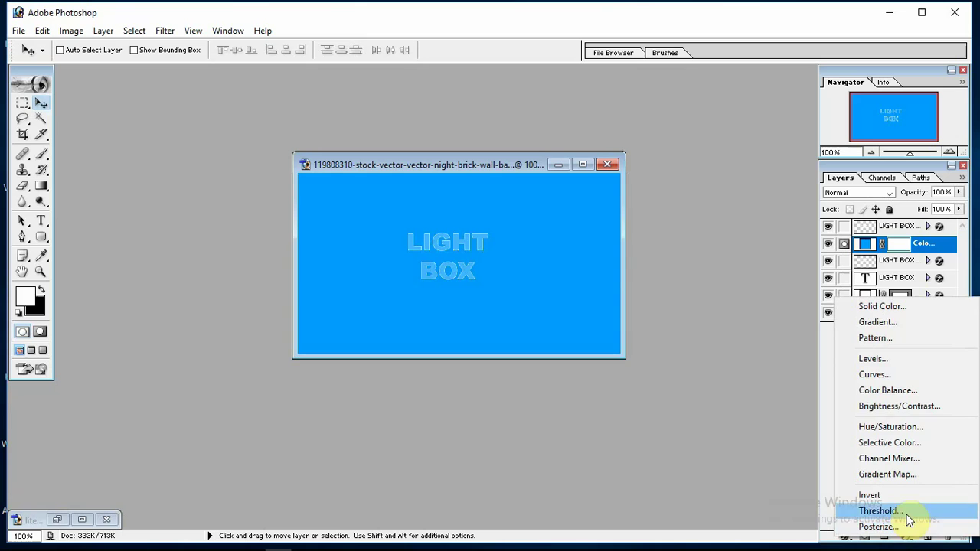
left_click(821, 345)
mouse_move(924, 244)
left_mouse_down()
mouse_move(918, 230)
mouse_move(924, 254)
left_mouse_up()
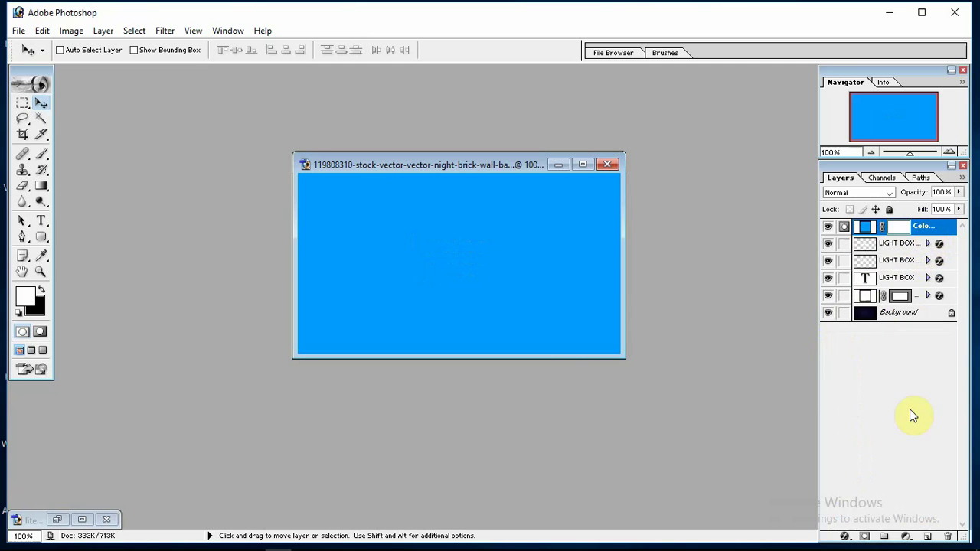
left_click(891, 192)
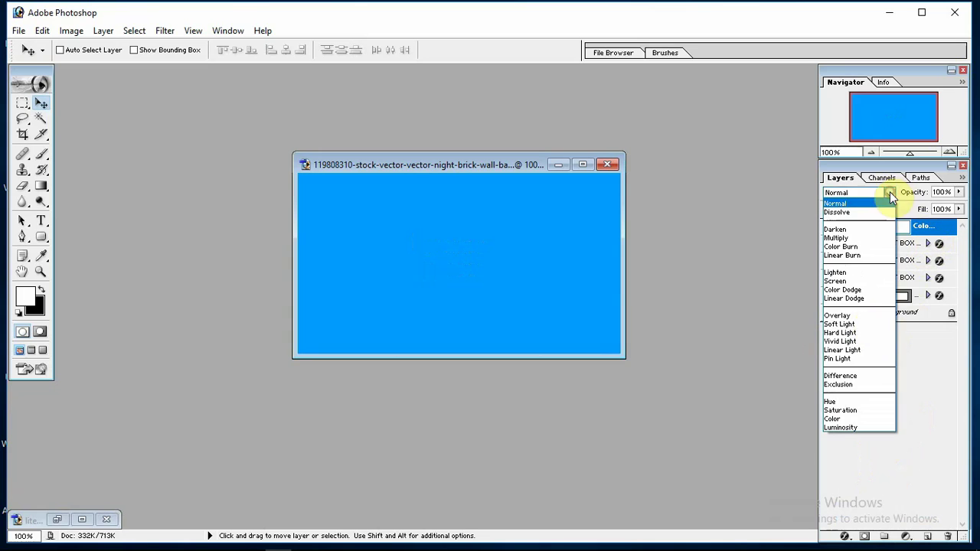
left_click(837, 421)
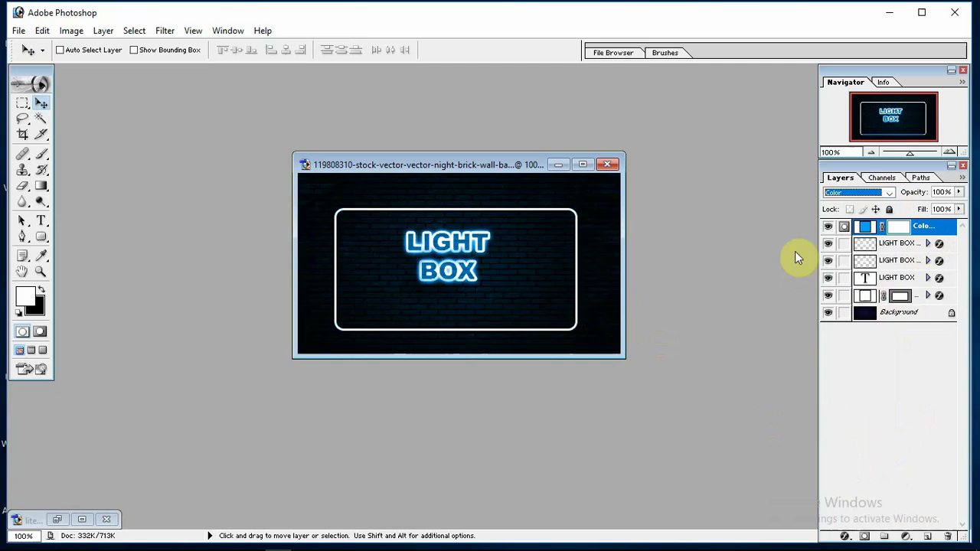
Shift the rounded rectangle frame slightly left and up on the brick wall.
left_click(919, 302)
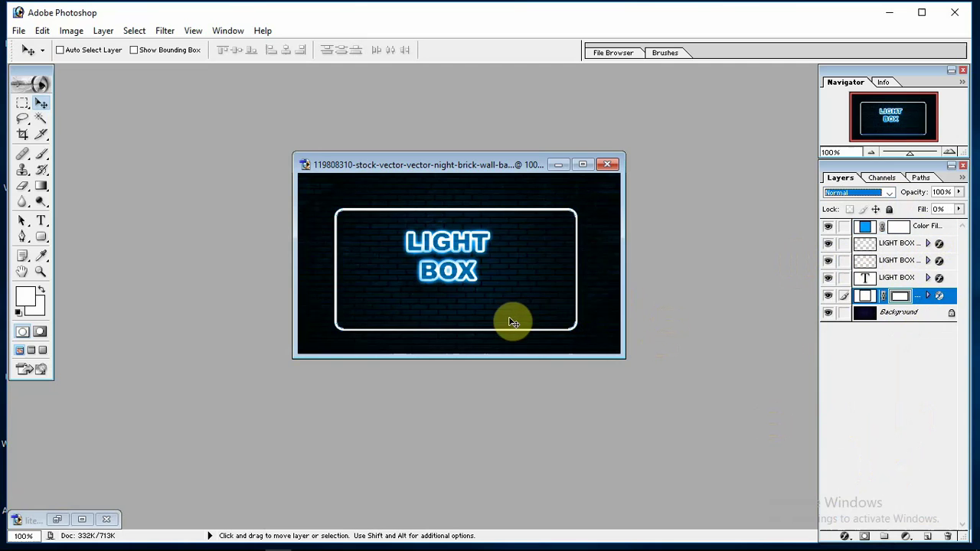
left_click_drag(525, 331, 516, 335)
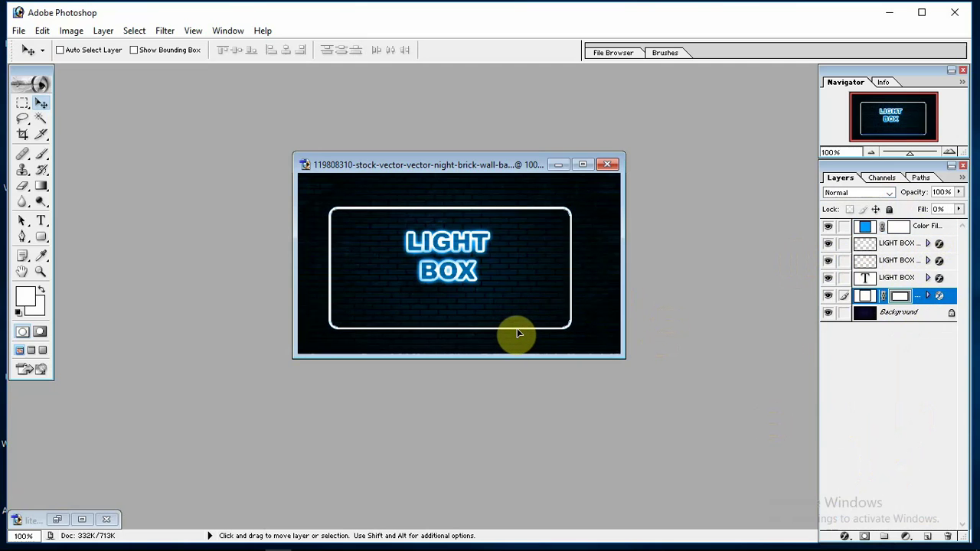
Link the three LIGHT BOX layers and the colour fill layer, and move the text slightly up inside the frame.
left_click(907, 247)
left_click(844, 260)
left_click(844, 278)
left_click(844, 226)
left_click_drag(508, 284, 463, 242)
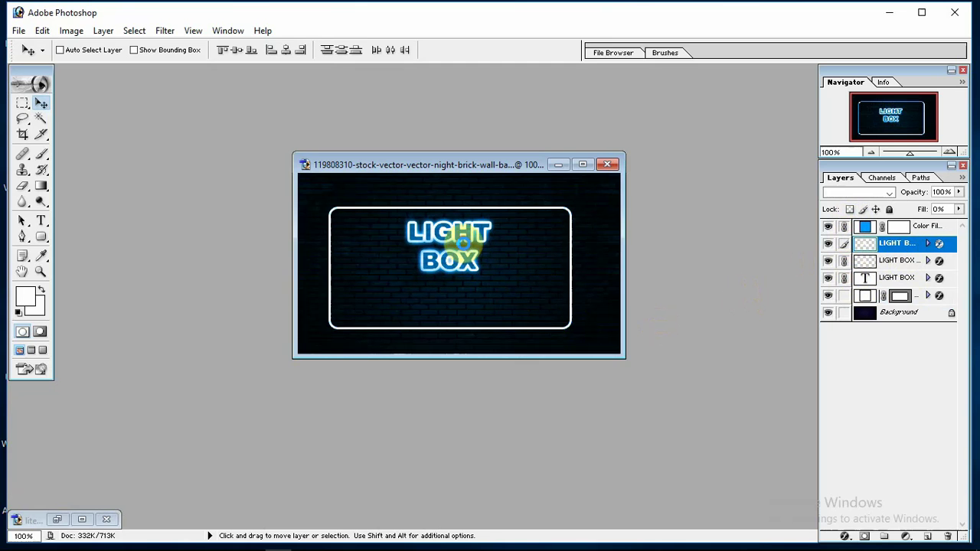
Duplicate the rounded rectangle frame layer twice, keeping the default copy names.
left_click(903, 298)
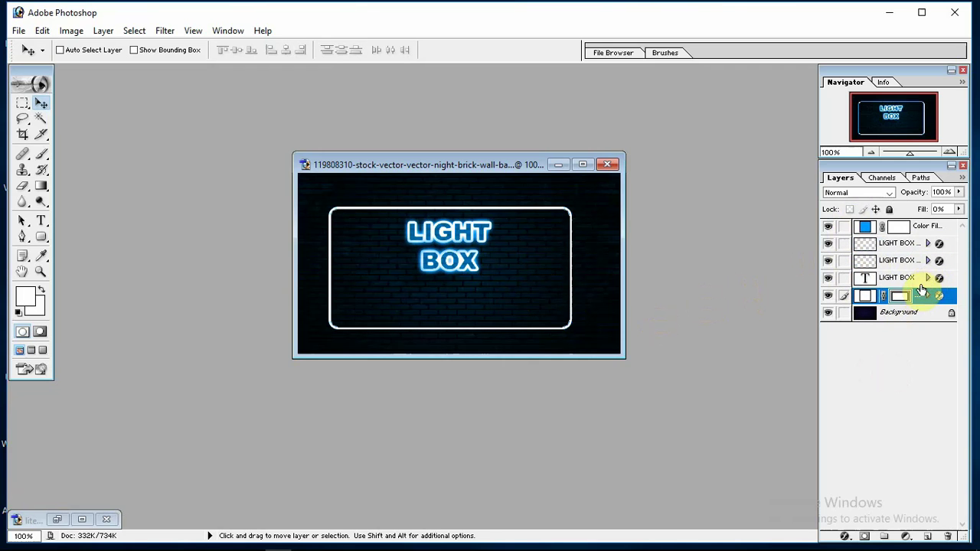
right_click(917, 297)
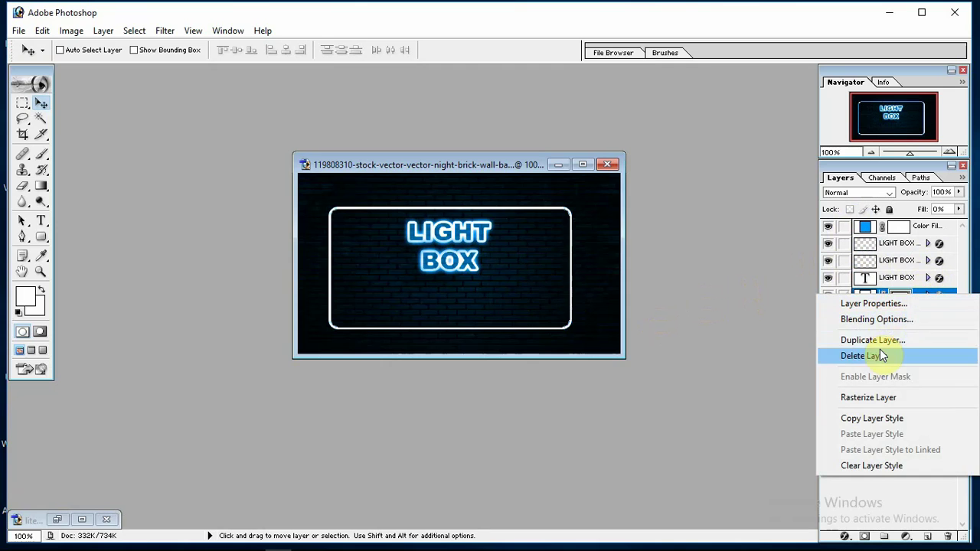
left_click(875, 341)
key("Return")
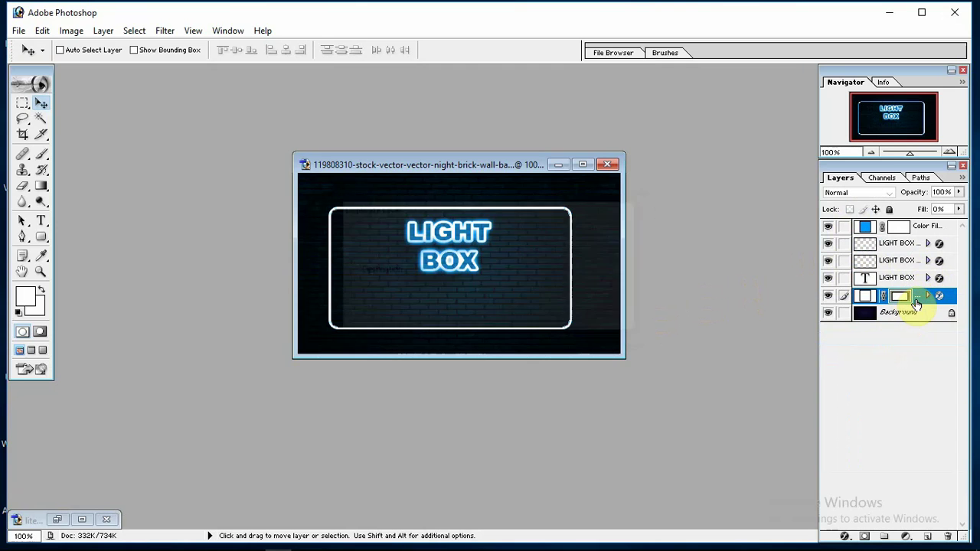
right_click(921, 307)
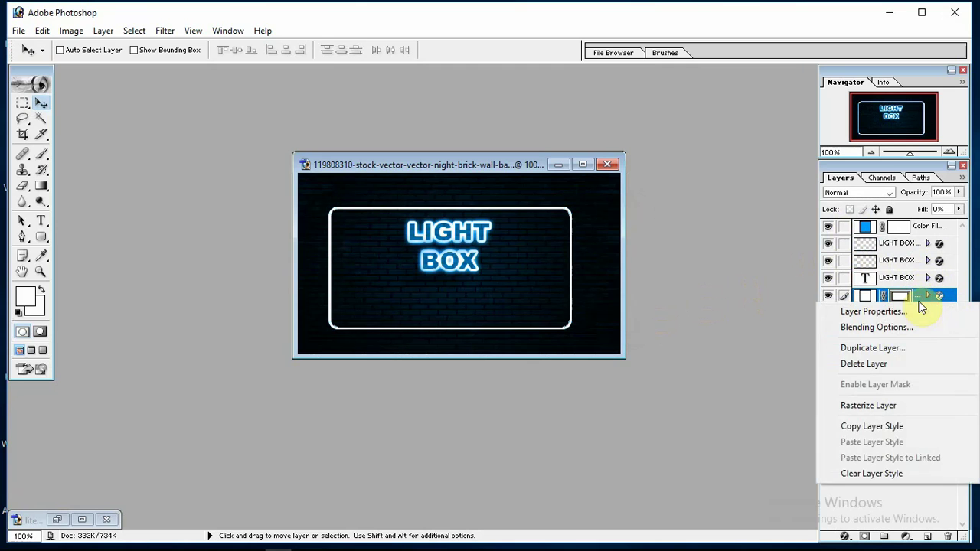
left_click(893, 348)
key("Return")
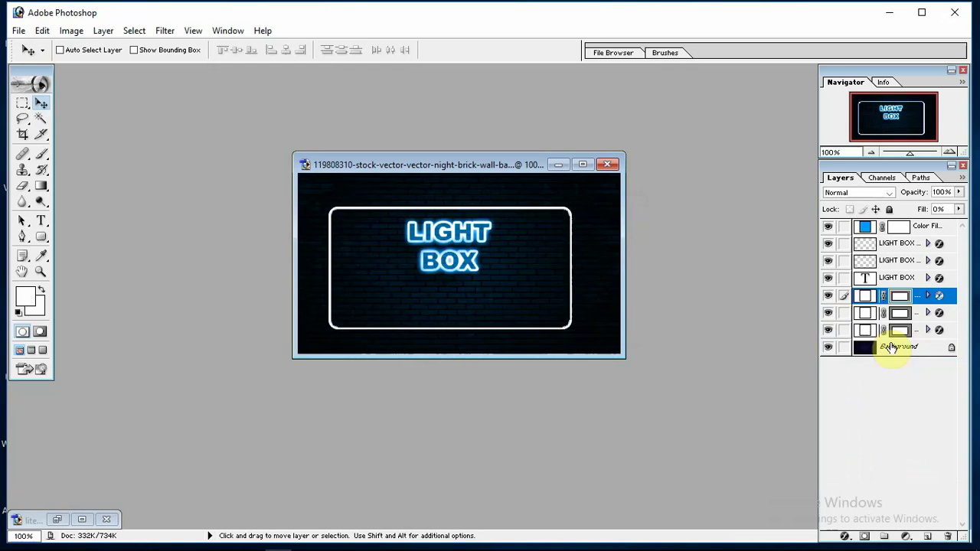
Turn off the Stroke effect on both copies of the rounded rectangle frame layer.
left_click(930, 296)
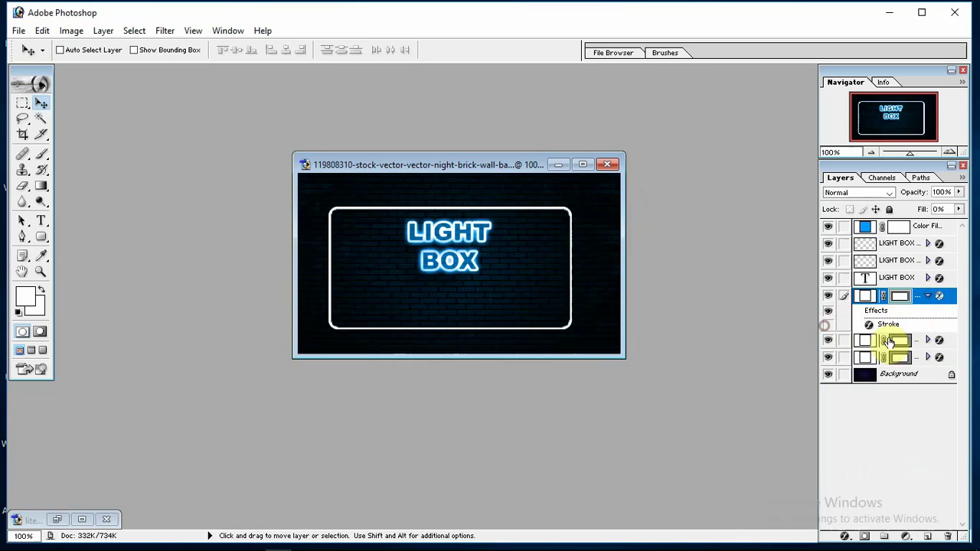
left_click(929, 340)
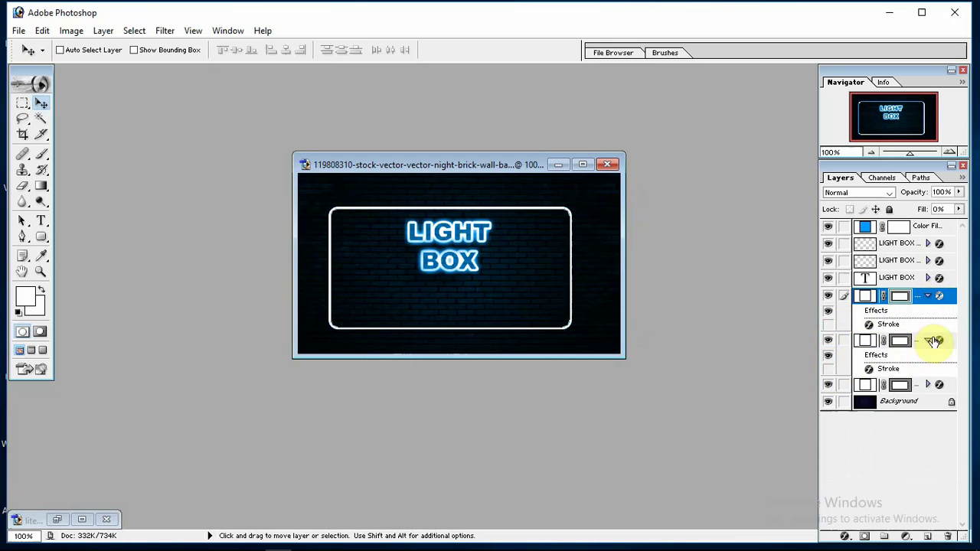
left_click(927, 342)
Rasterize both copies of the rounded rectangle frame layer.
left_click(922, 279)
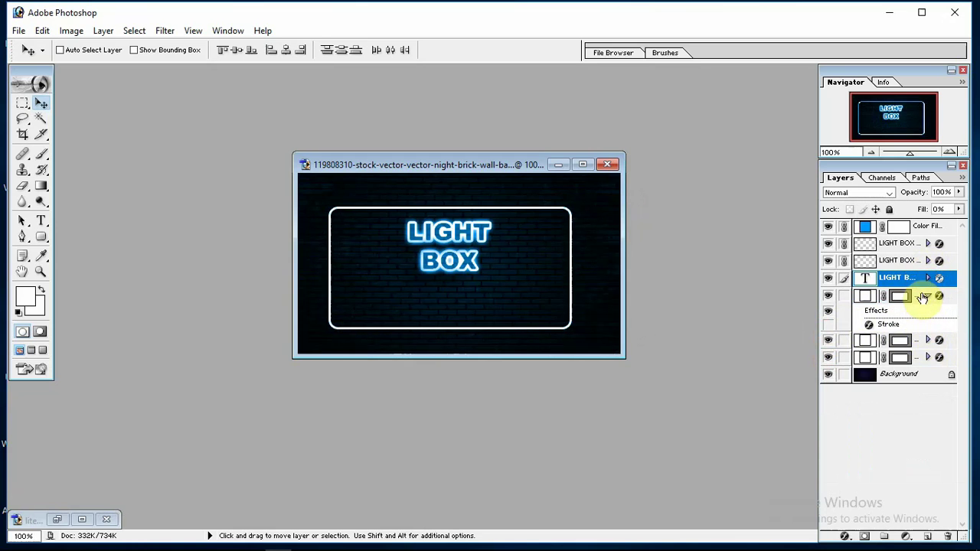
left_click(923, 298)
right_click(916, 299)
left_click(886, 400)
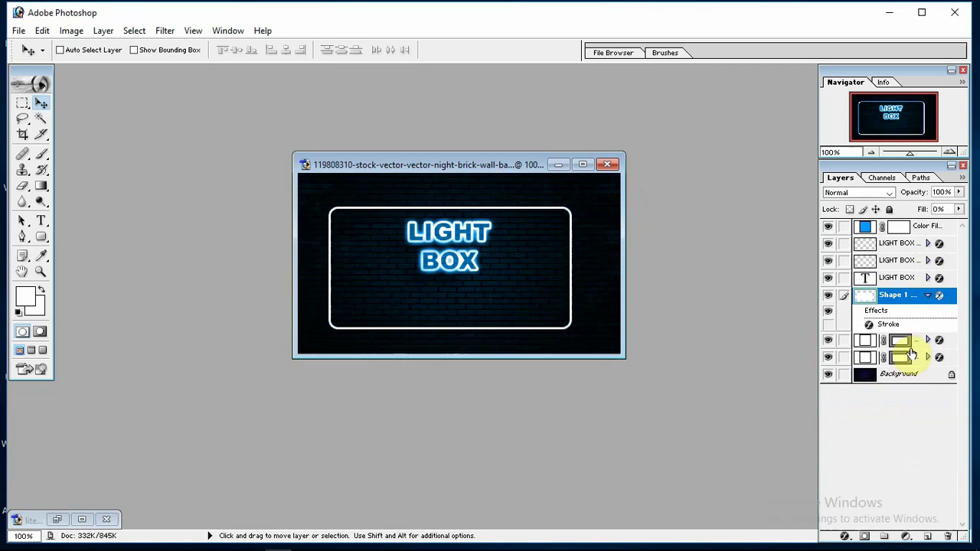
left_click(910, 341)
right_click(909, 343)
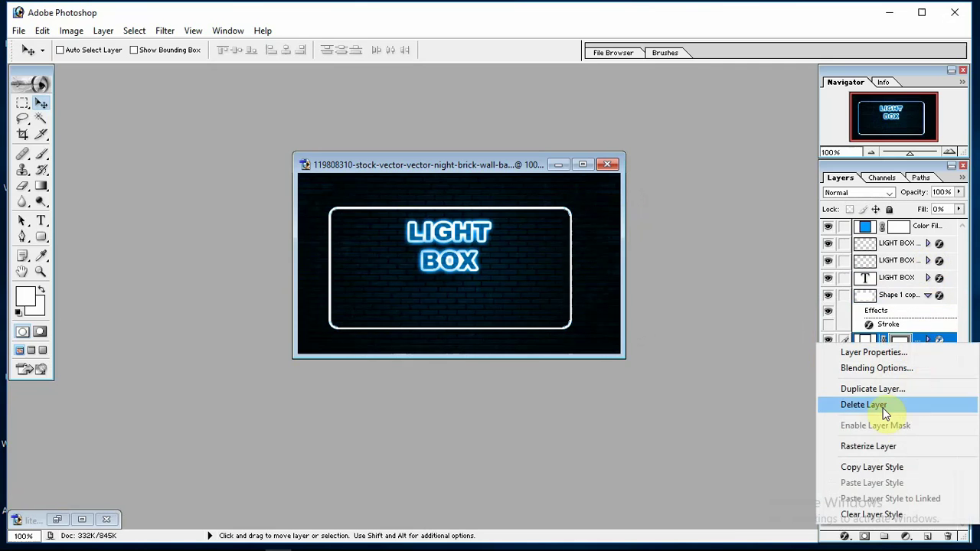
left_click(868, 445)
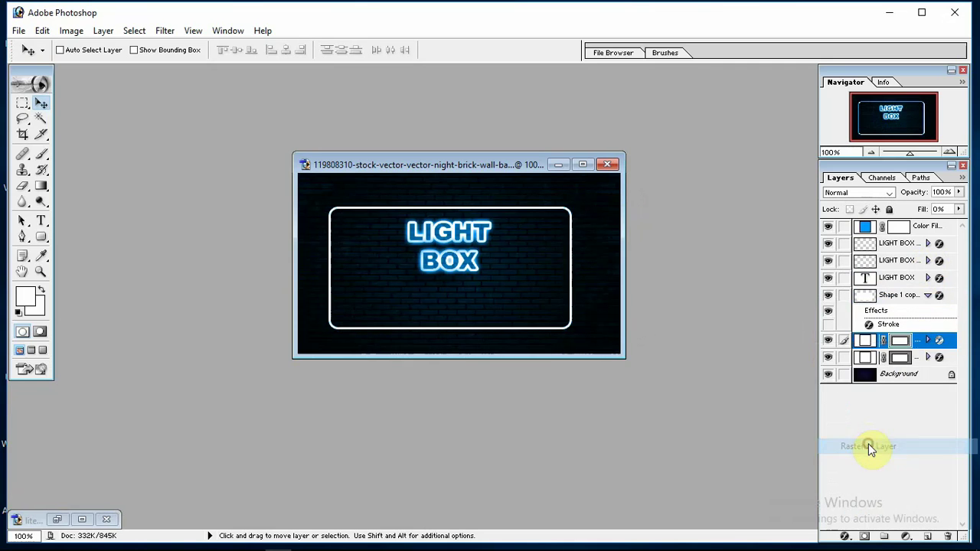
Copy the LIGHT BOX copies' Inner Glow and Bevel and Emboss effects to the rasterized frame copies, and collapse the effects lists.
left_click(927, 260)
left_click_drag(901, 278, 910, 394)
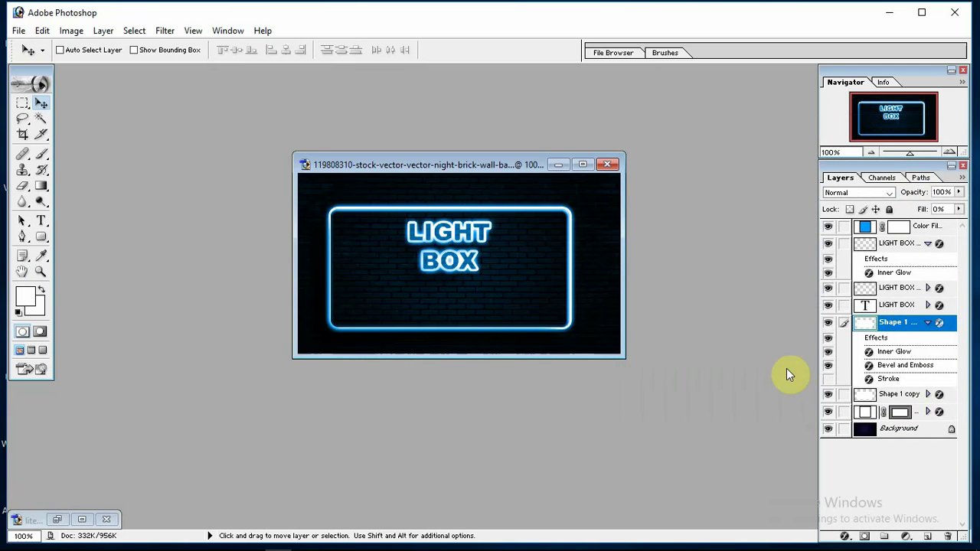
left_click(929, 323)
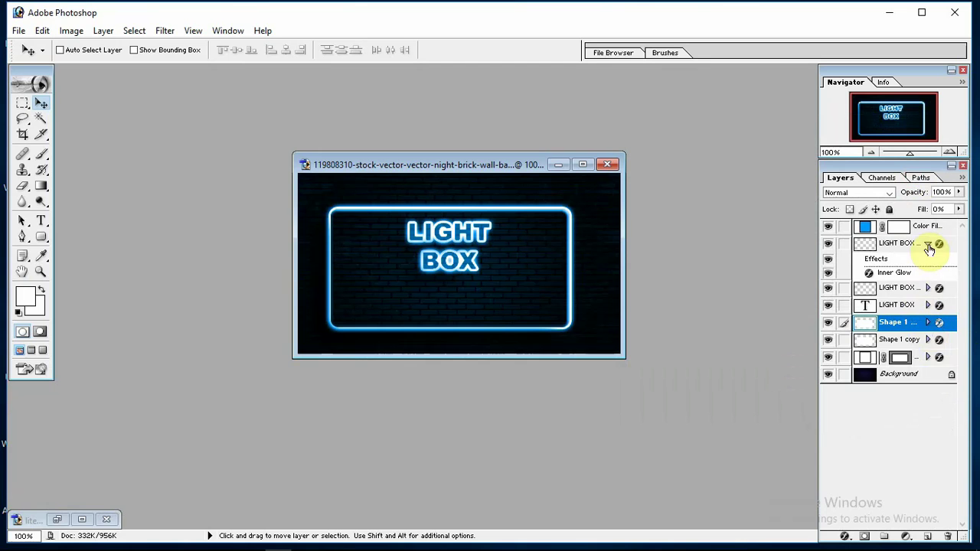
left_click(928, 245)
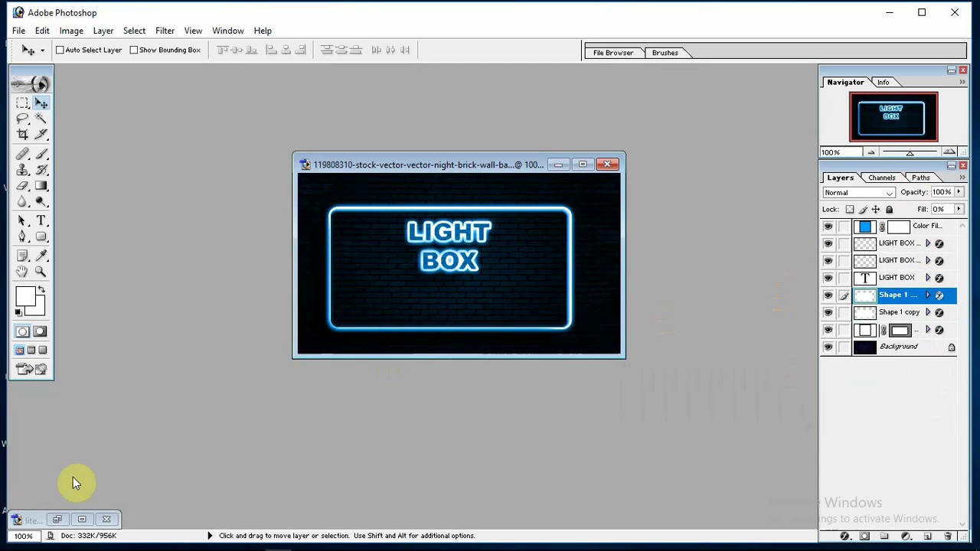
Add a white text line reading THE BEST 3D CHANNEL near the lower edge of the frame.
left_click(40, 221)
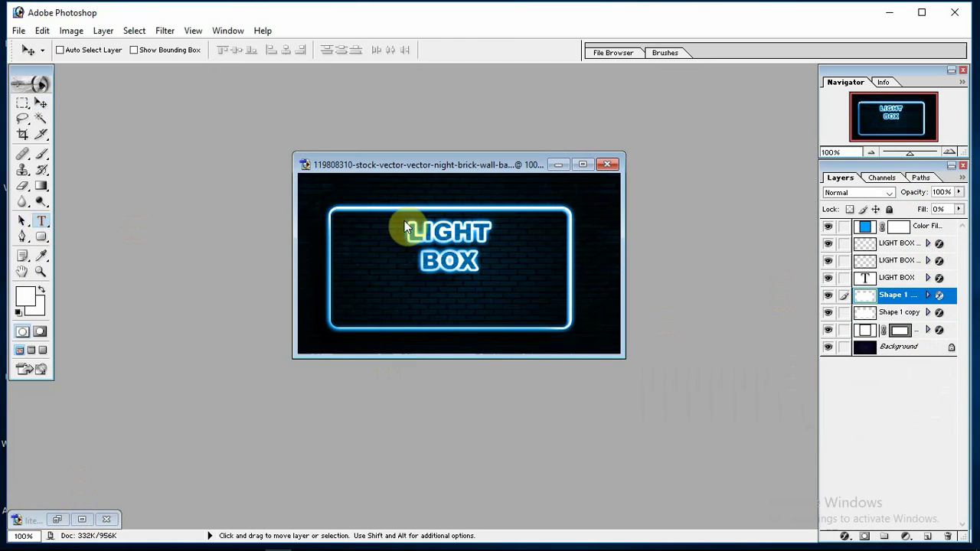
left_click(353, 309)
type("THE")
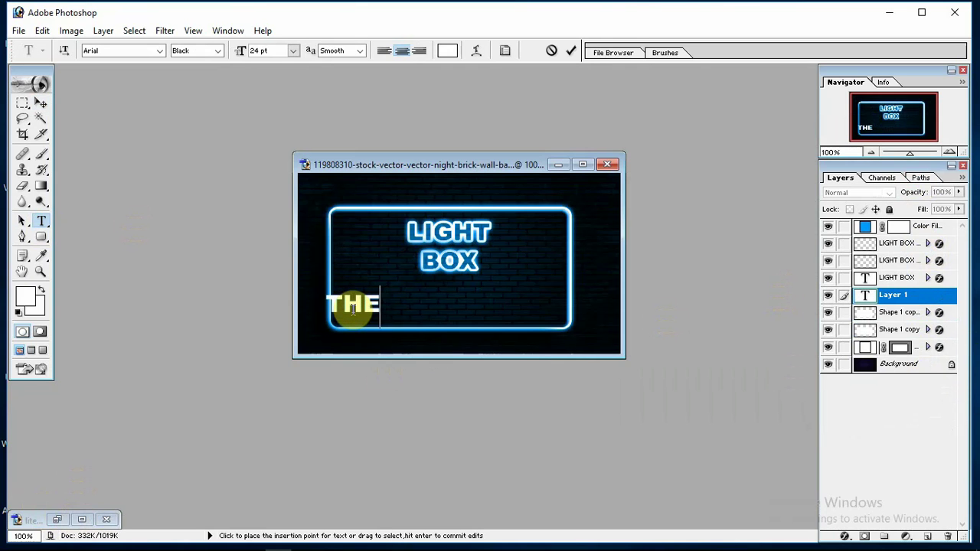
type(" B")
type("EST")
type(" 3D CH")
type("ANEEL")
key("BackSpace")
key("BackSpace")
key("BackSpace")
type("E")
key("BackSpace")
type("NEL")
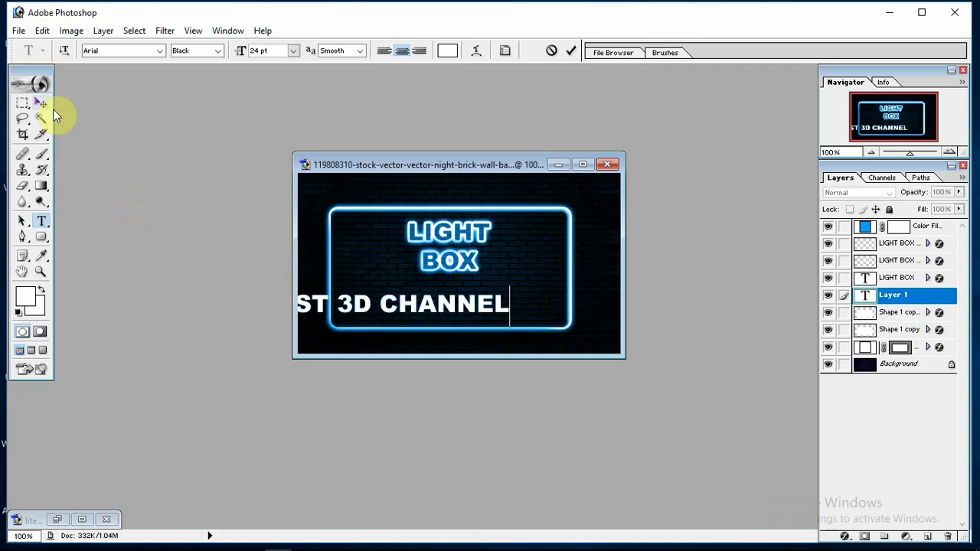
Scale THE BEST 3D CHANNEL text to about 72% width and 96% height and position it inside the frame below LIGHT BOX.
left_click(41, 105)
left_click_drag(444, 287, 582, 308)
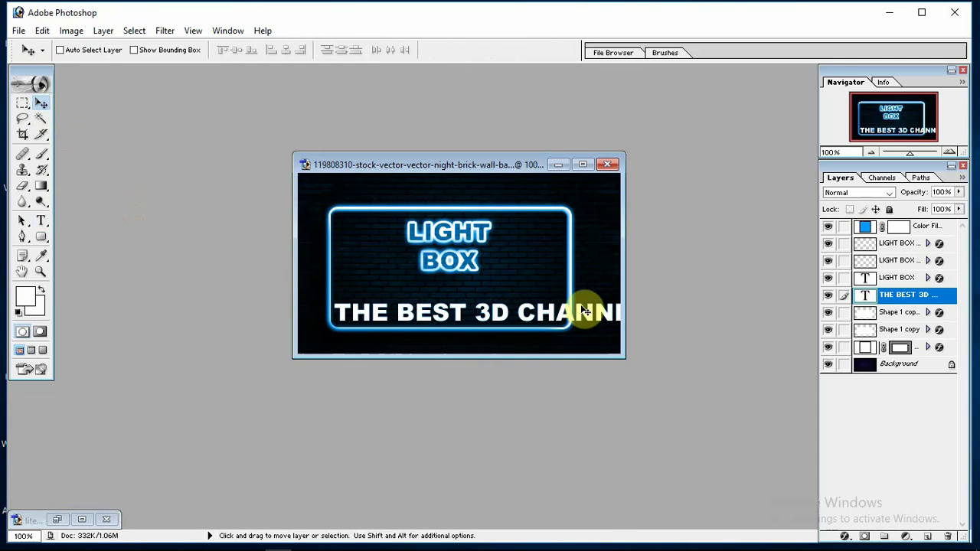
key("ctrl+t")
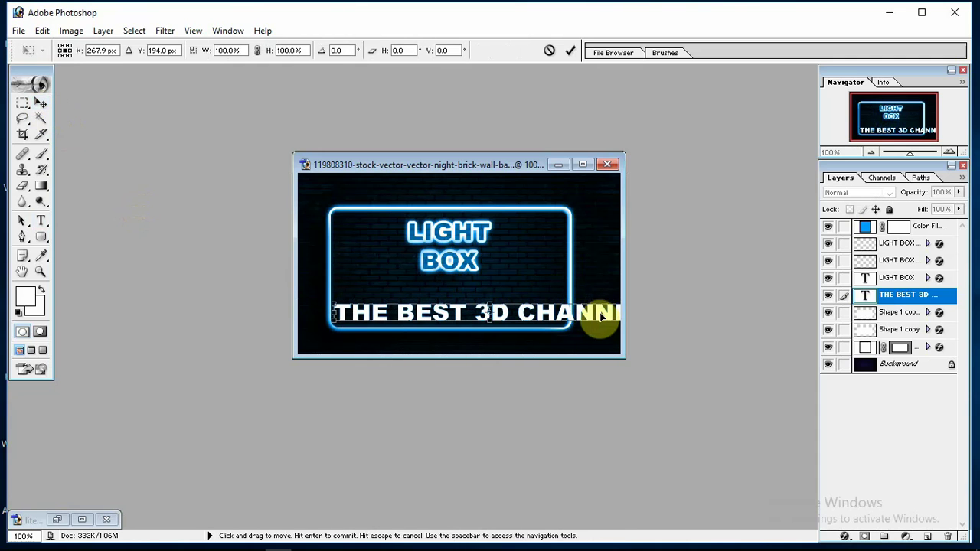
left_click_drag(331, 304, 421, 304)
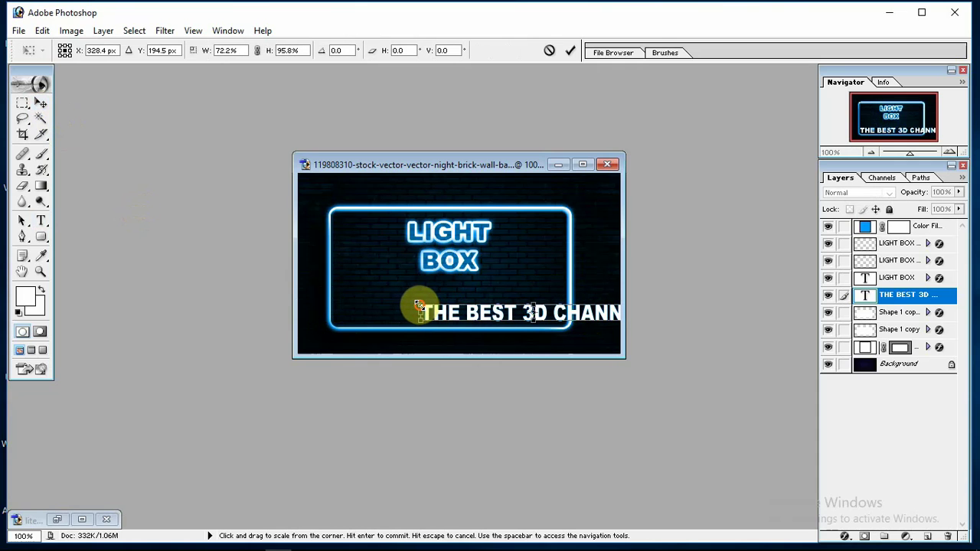
key("Return")
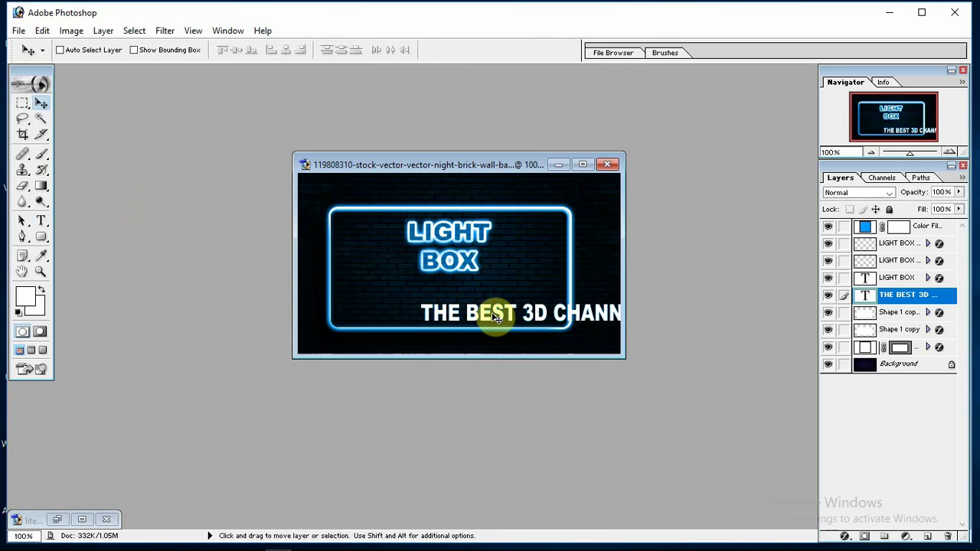
left_click_drag(457, 318, 369, 317)
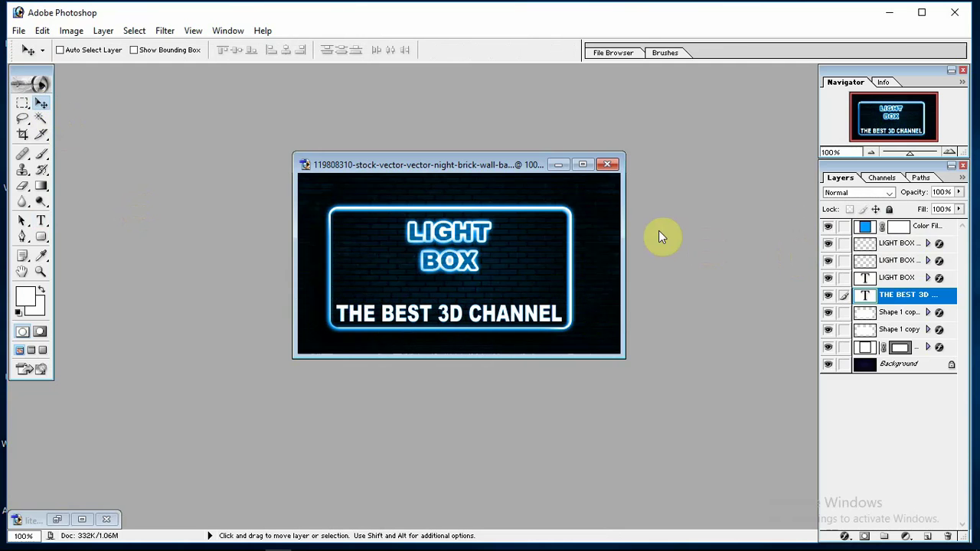
Enlarge the linked LIGHT BOX text layers to about 125% width and 124% height, centred above the lower text line.
left_click(910, 247)
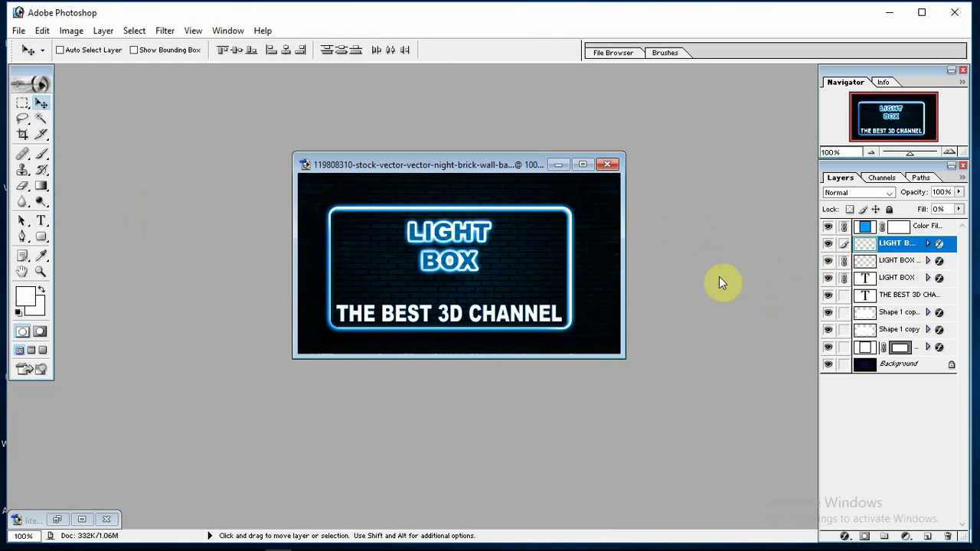
key("ctrl+t")
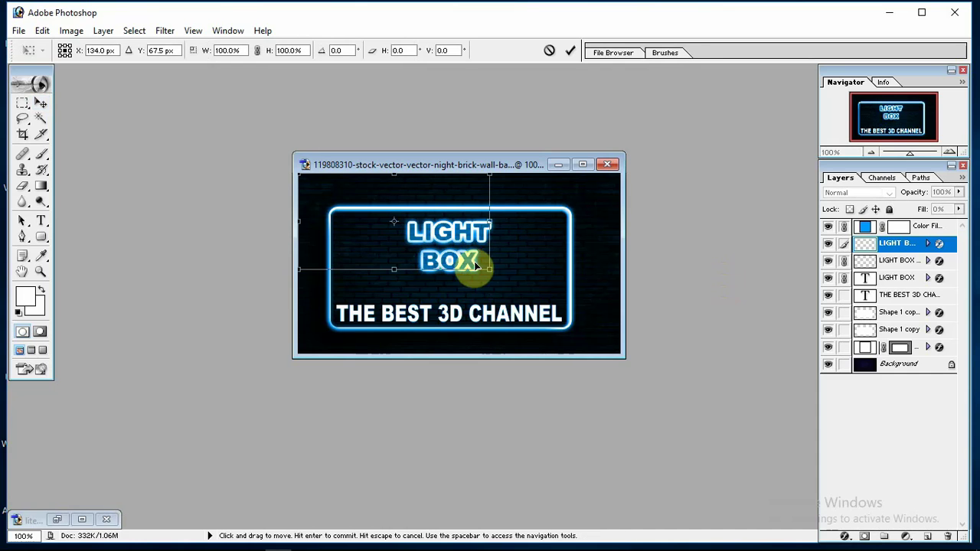
left_click_drag(491, 270, 460, 267)
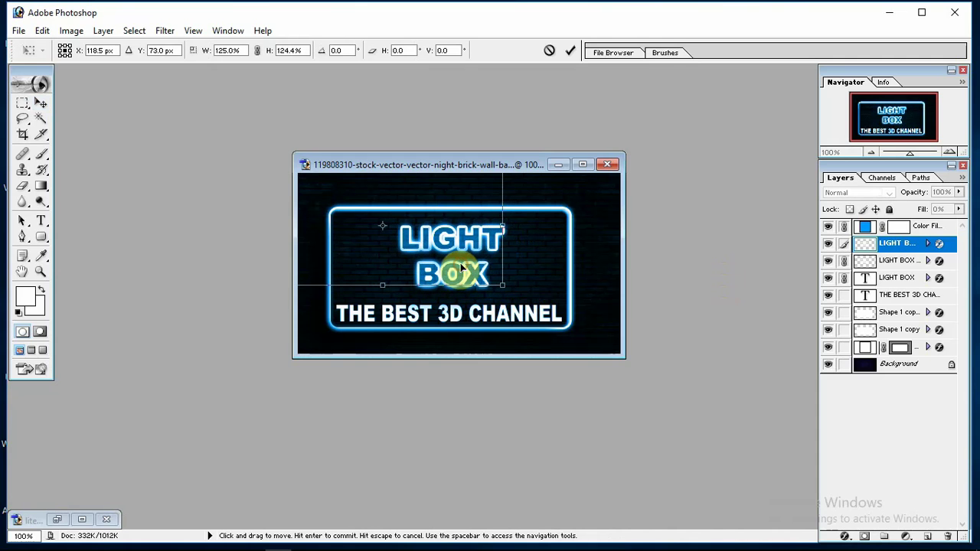
key("Return")
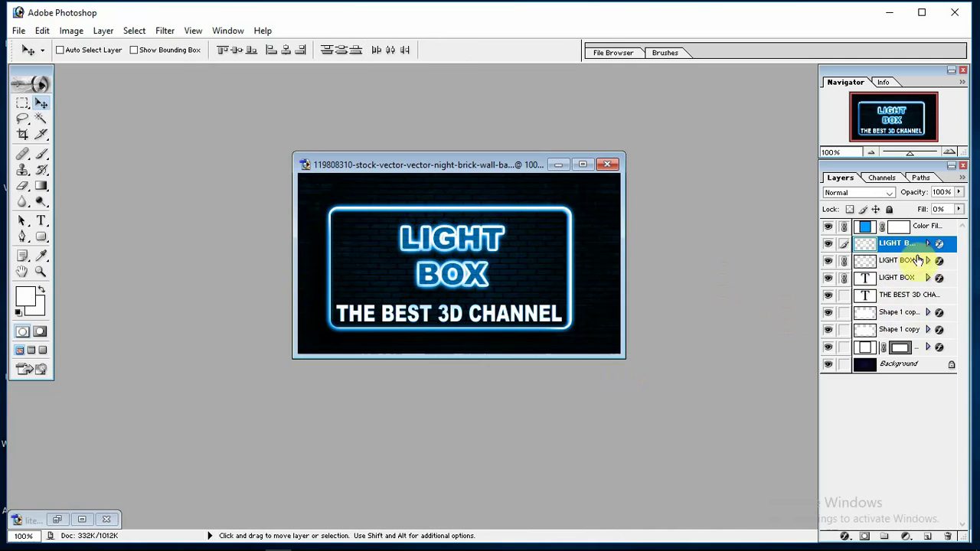
Set the Fill of THE BEST 3D CHANNEL text layer to 0%.
left_click(929, 297)
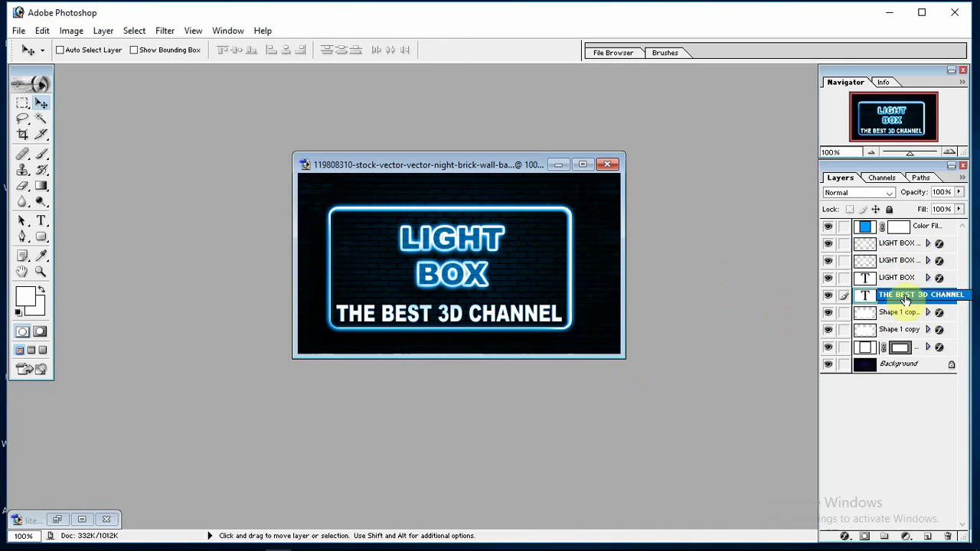
left_click(928, 242)
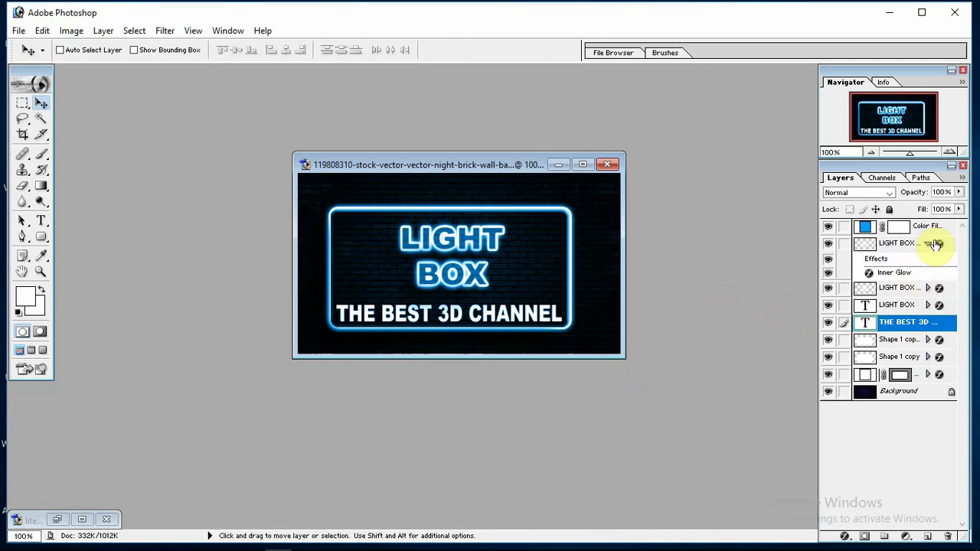
left_click(928, 243)
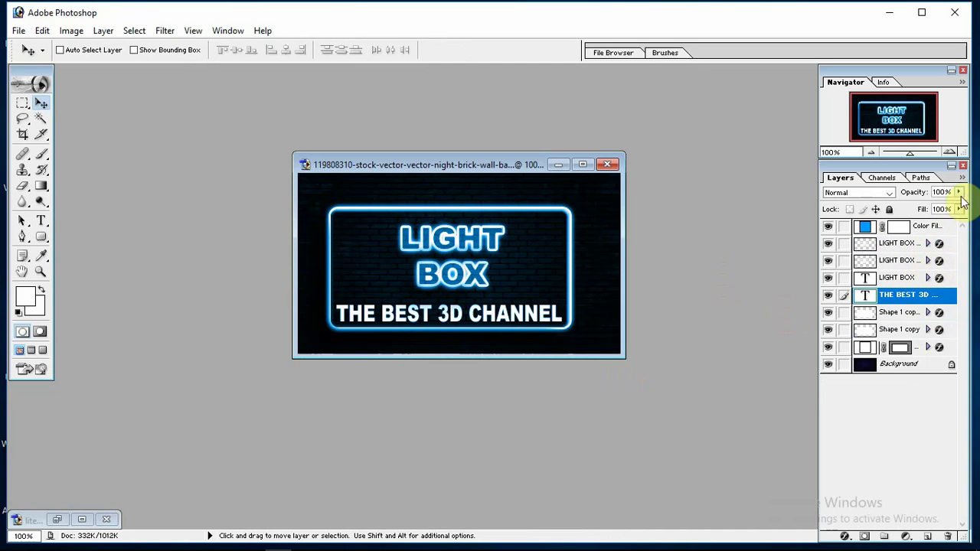
left_click(961, 210)
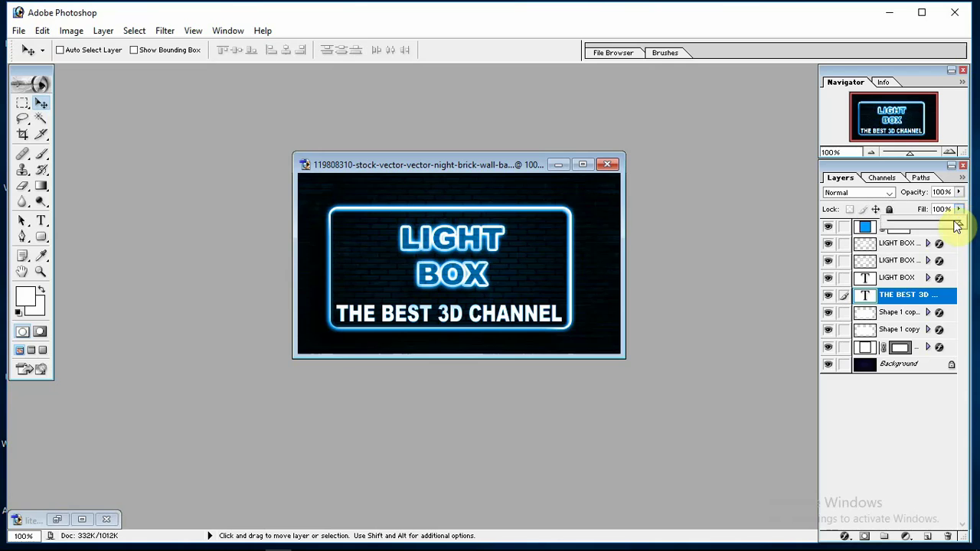
left_click_drag(958, 223, 887, 224)
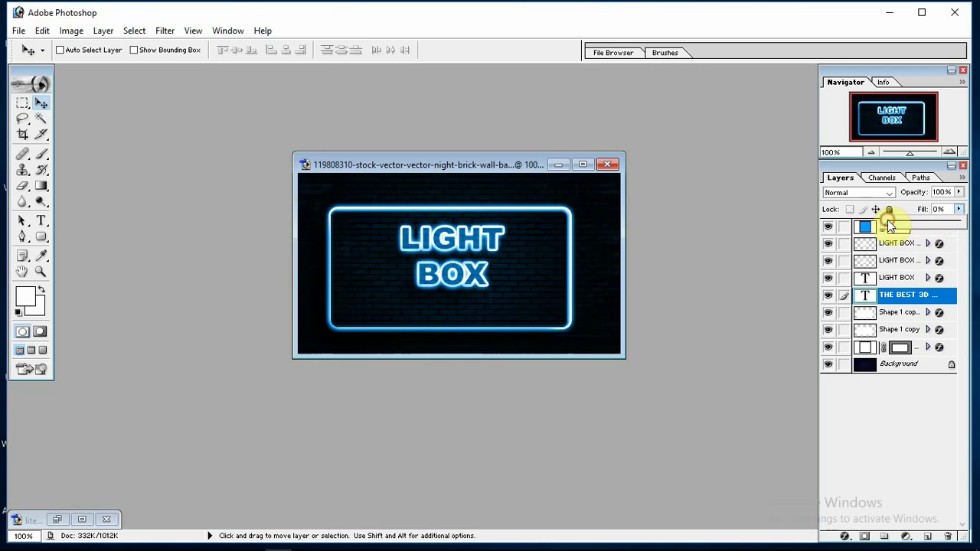
Duplicate THE BEST 3D CHANNEL text layer, keeping the default copy name.
left_click(903, 298)
right_click(904, 297)
left_click(899, 293)
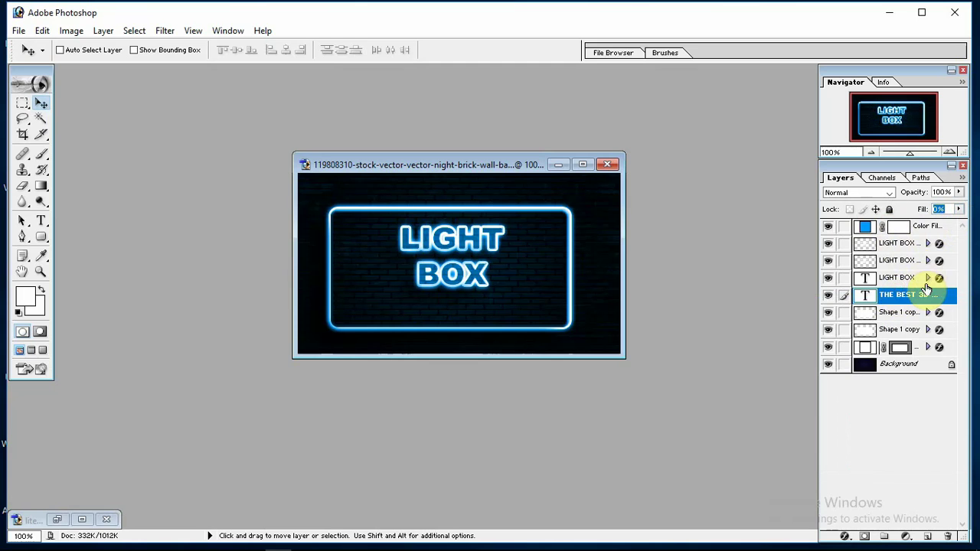
right_click(922, 294)
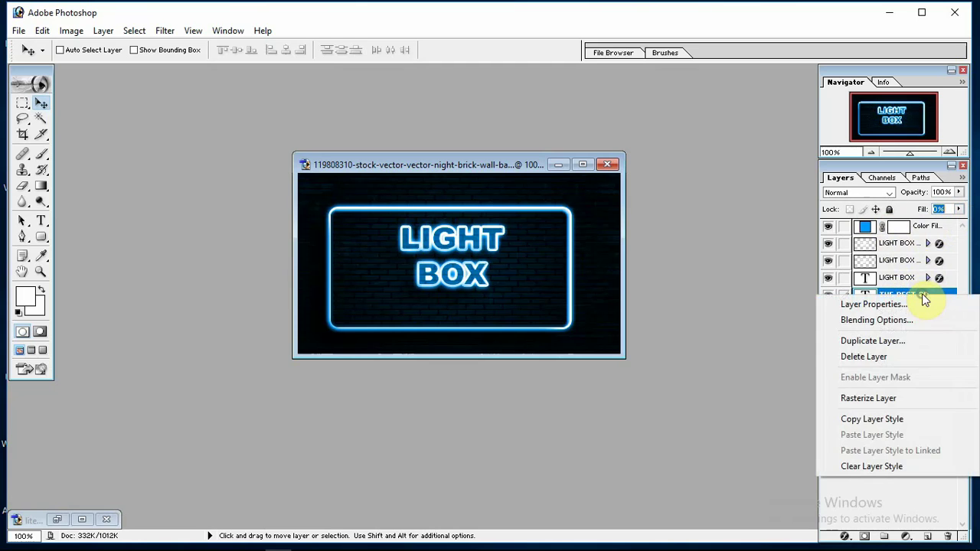
left_click(875, 340)
key("Return")
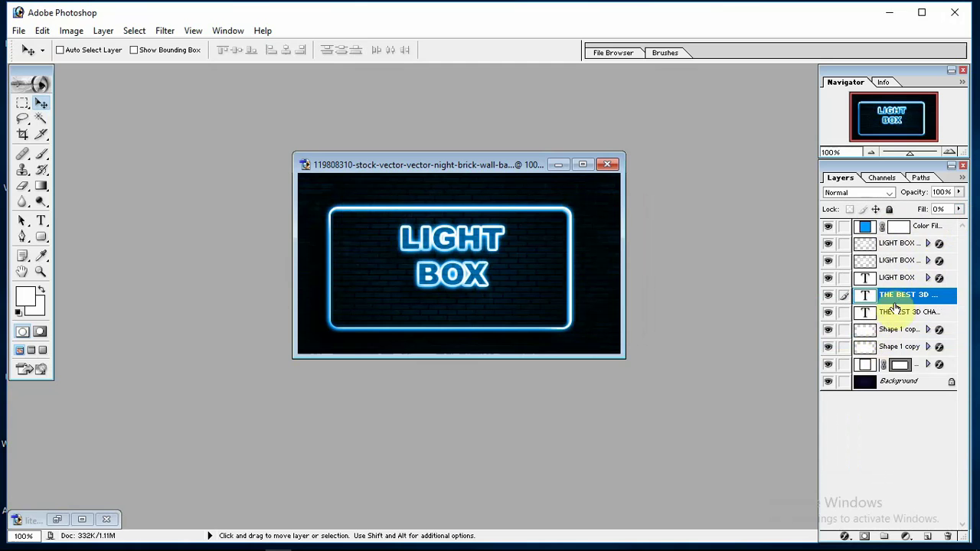
Copy the LIGHT BOX text layer's Stroke effect to the original THE BEST 3D CHANNEL text layer and rasterize the duplicate above it.
left_click(929, 277)
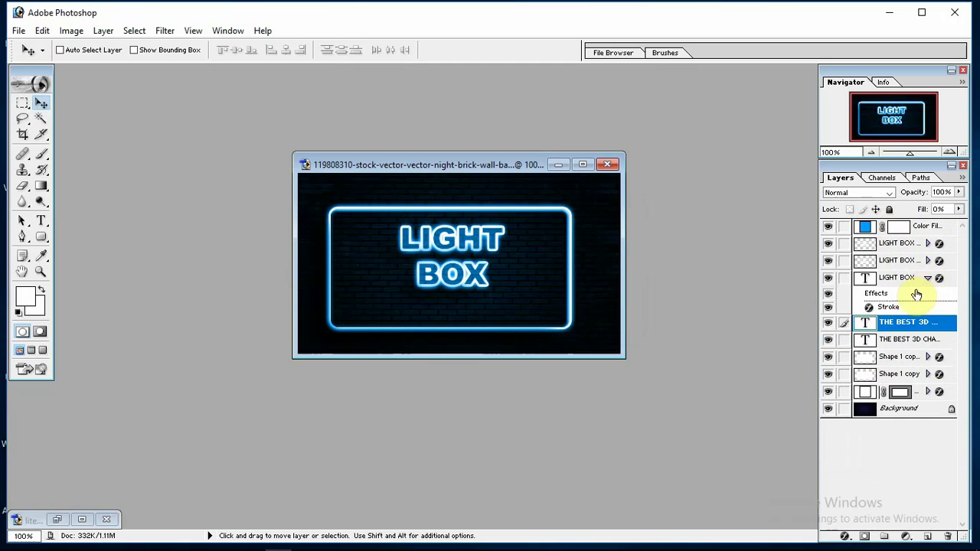
left_click_drag(903, 293, 904, 349)
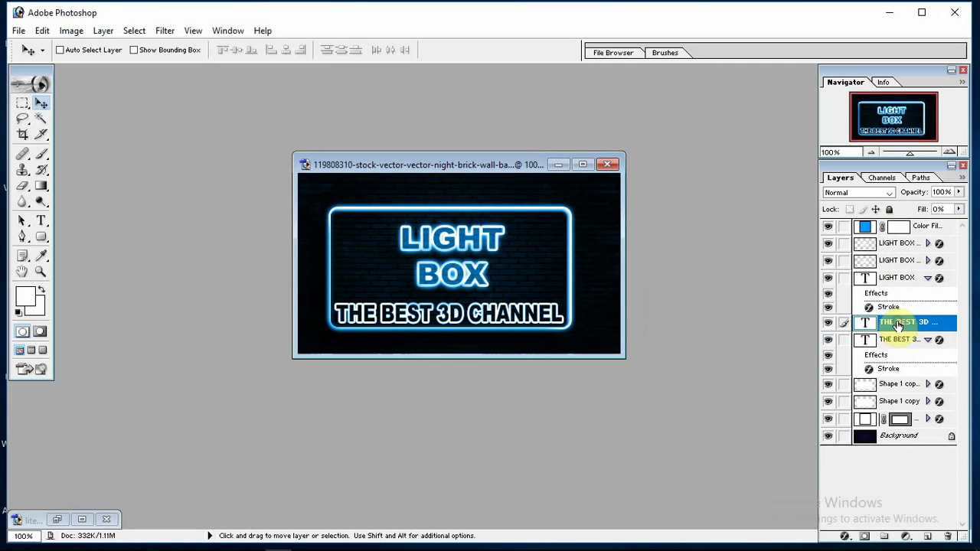
right_click(899, 325)
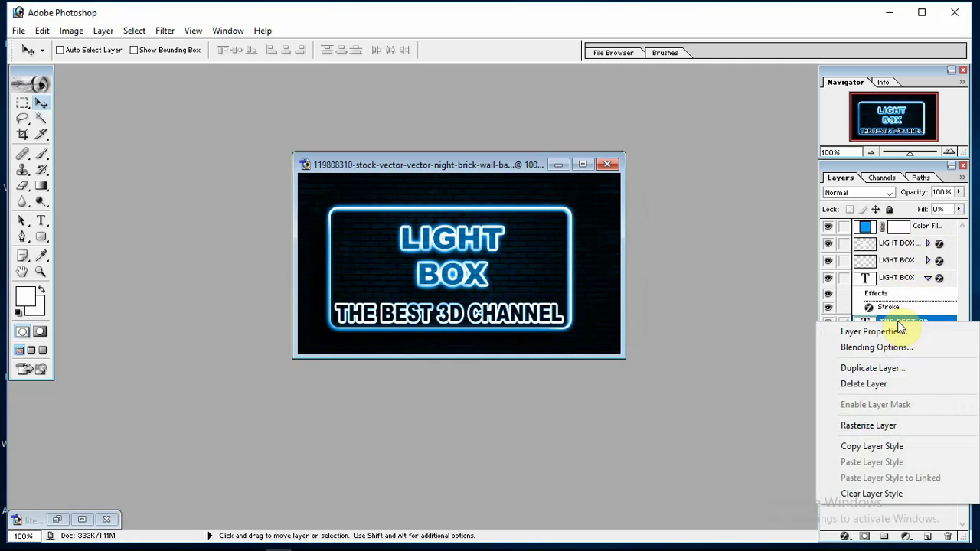
left_click(860, 424)
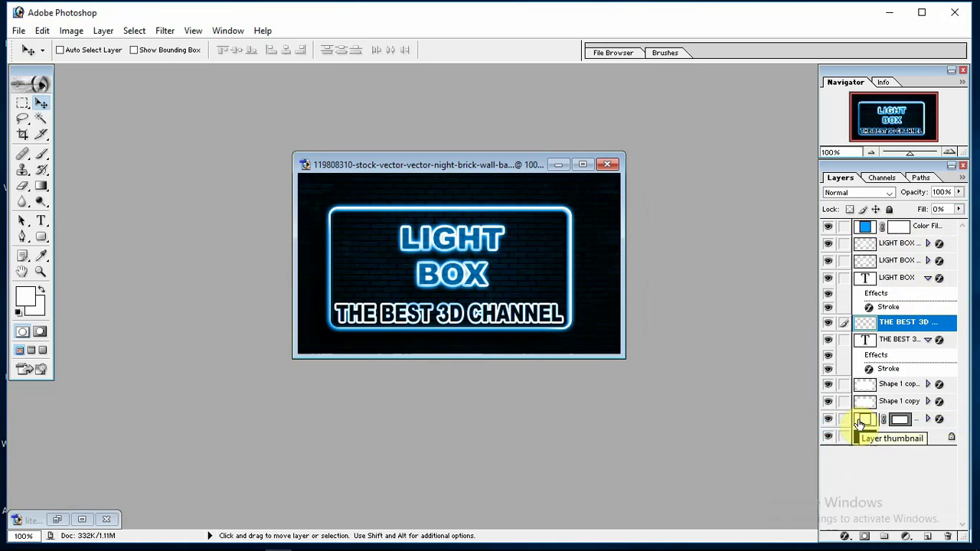
Copy the Drop Shadow and Outer Glow effects from the lower LIGHT BOX copy to the rasterized THE BEST 3D CHANNEL layer.
left_click(933, 279)
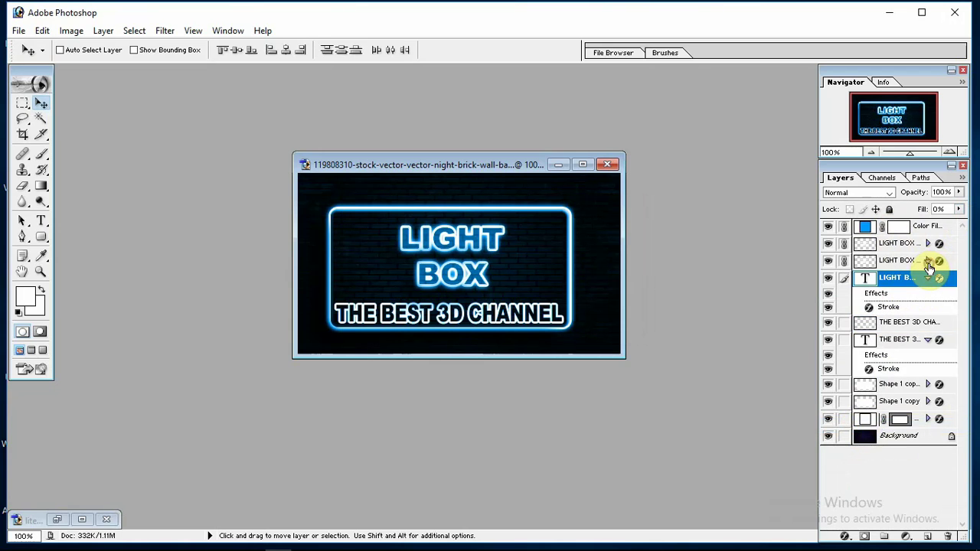
left_click(928, 261)
left_click_drag(901, 278, 904, 375)
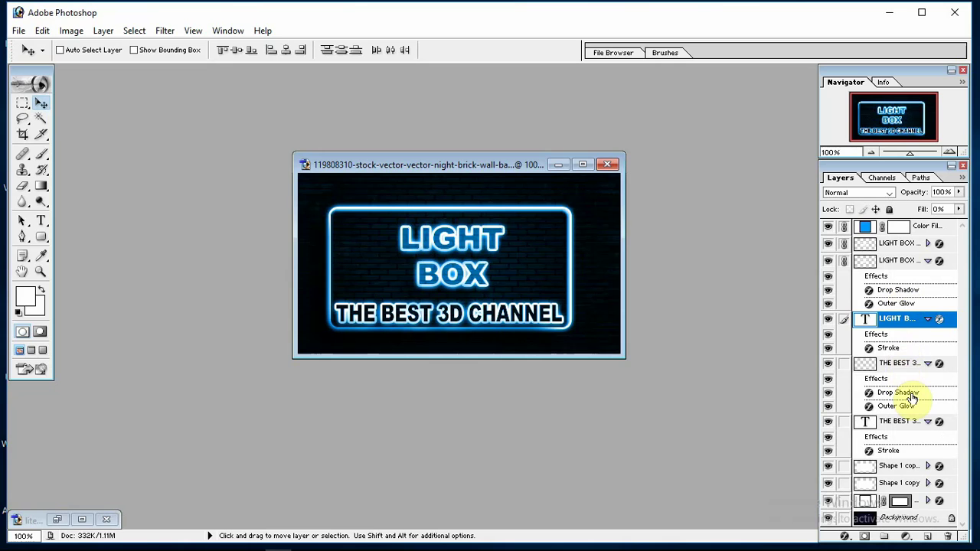
left_click(900, 365)
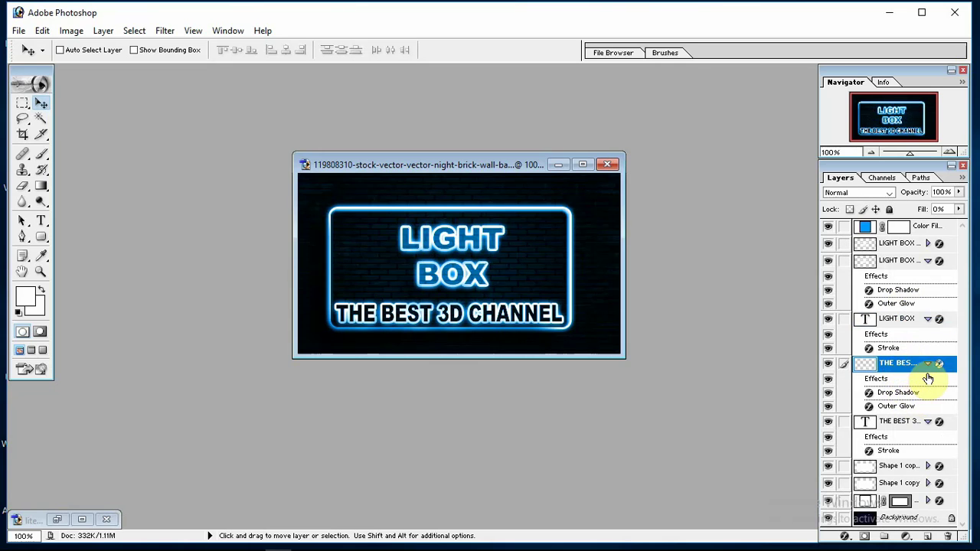
left_click(929, 363)
Link the rasterized THE BEST 3D CHANNEL copy to its text layer and move both slightly up inside the frame.
left_click(907, 381)
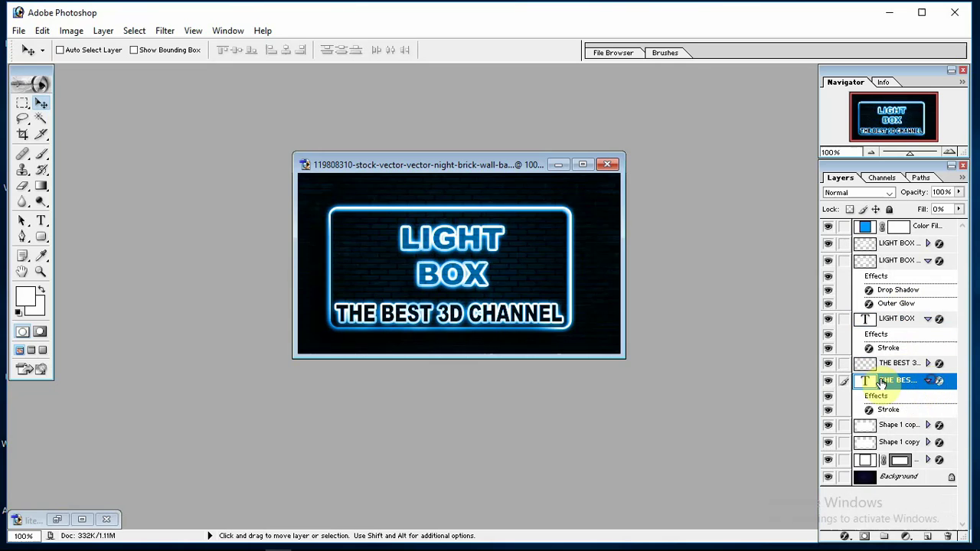
left_click(928, 381)
left_click(844, 364)
left_click_drag(457, 320, 459, 318)
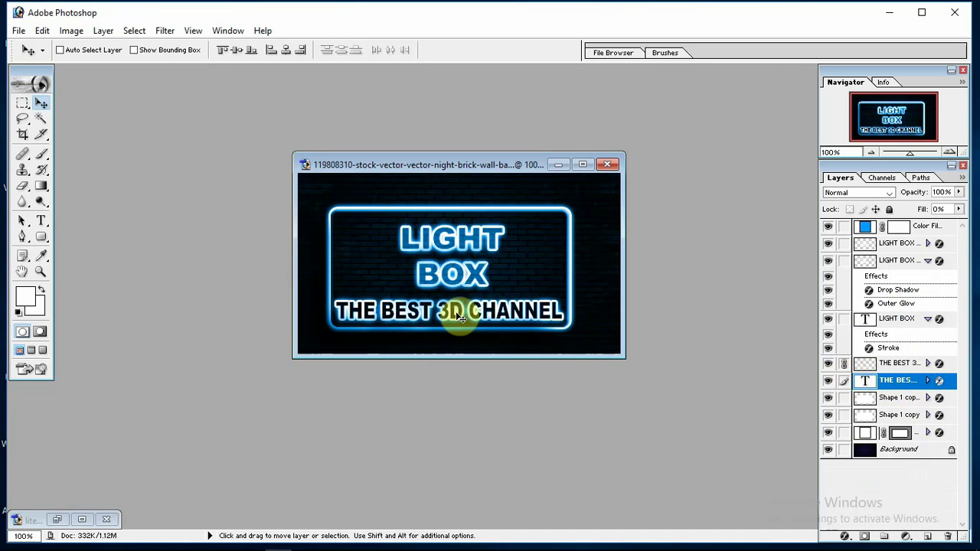
Scale the linked THE BEST 3D CHANNEL layers slightly narrower and centre them inside the frame below LIGHT BOX.
key("ctrl+t")
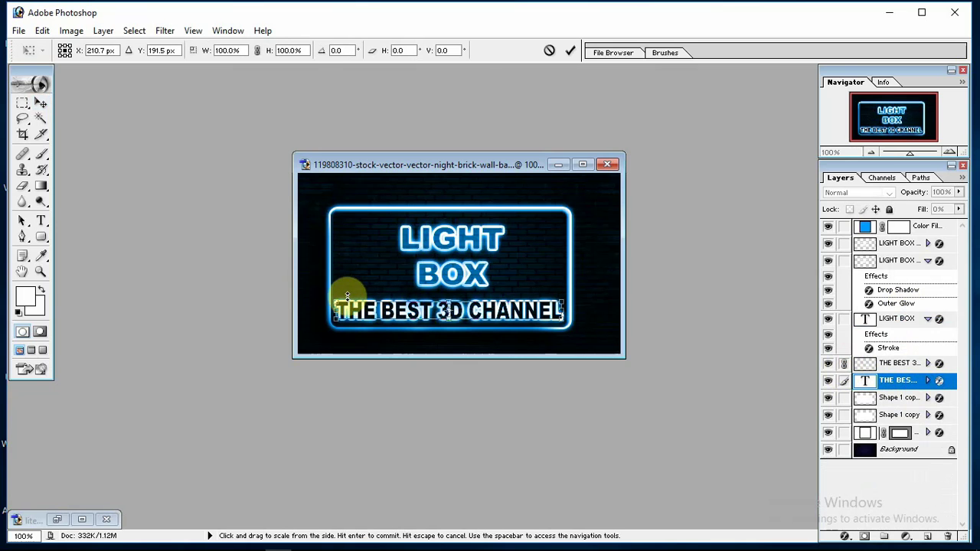
left_click_drag(337, 298, 353, 300)
key("Return")
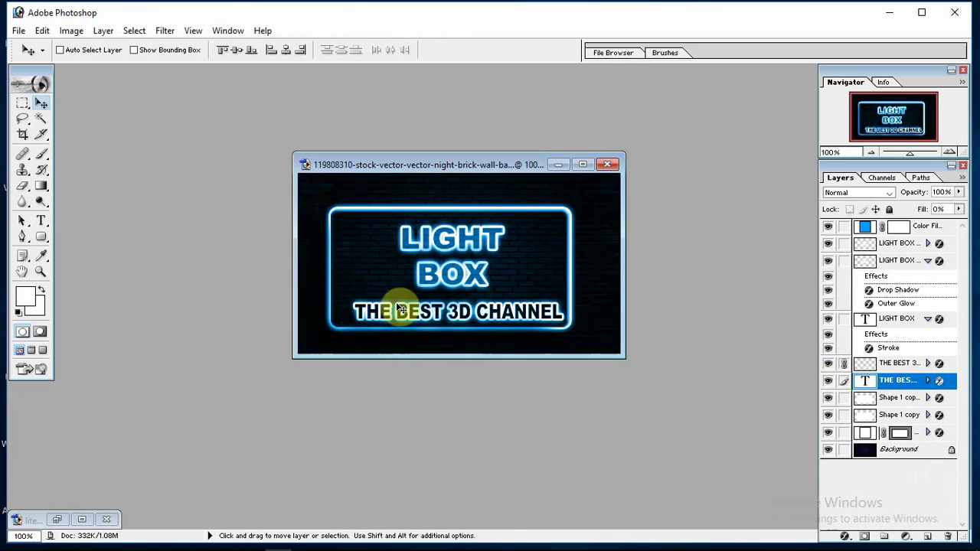
left_click_drag(414, 313, 407, 311)
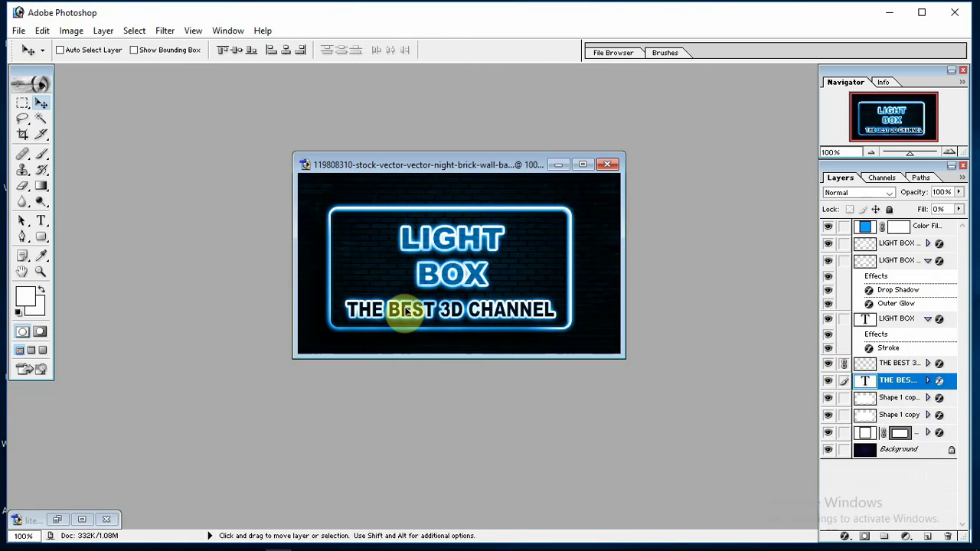